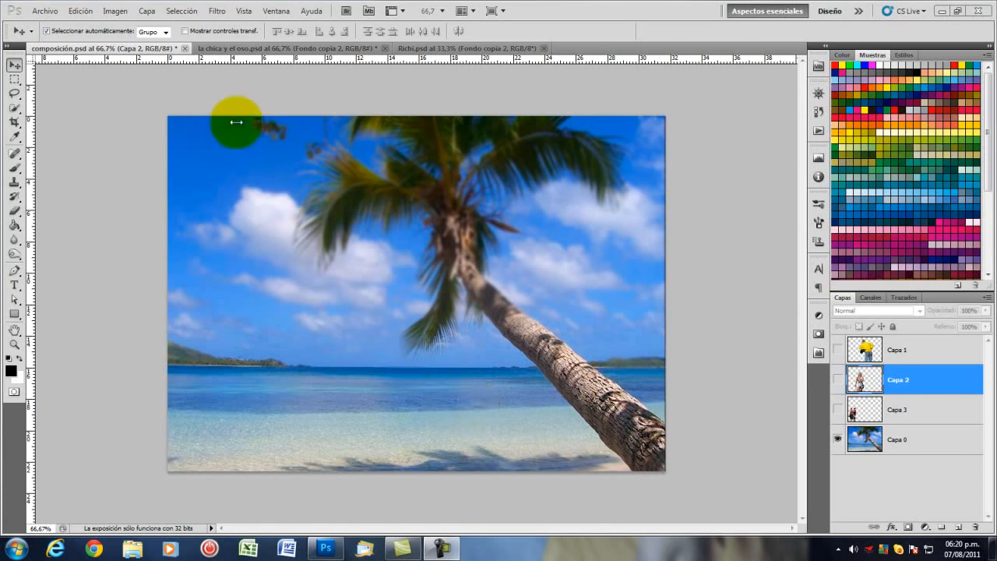
Examine the available layer commands, including the new fill layer types, and the commands offered for Capa 1
left_click(147, 14)
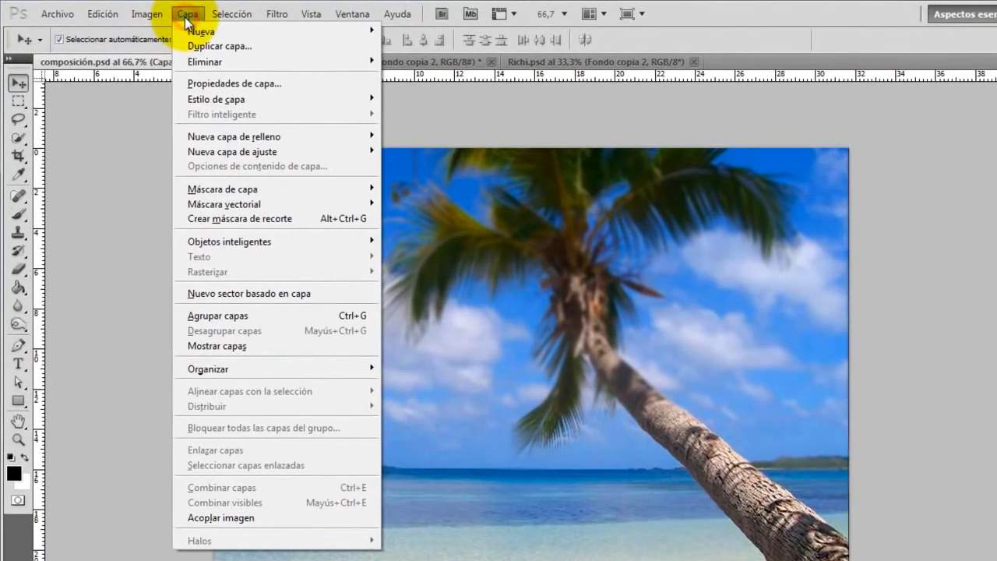
mouse_move(281, 61)
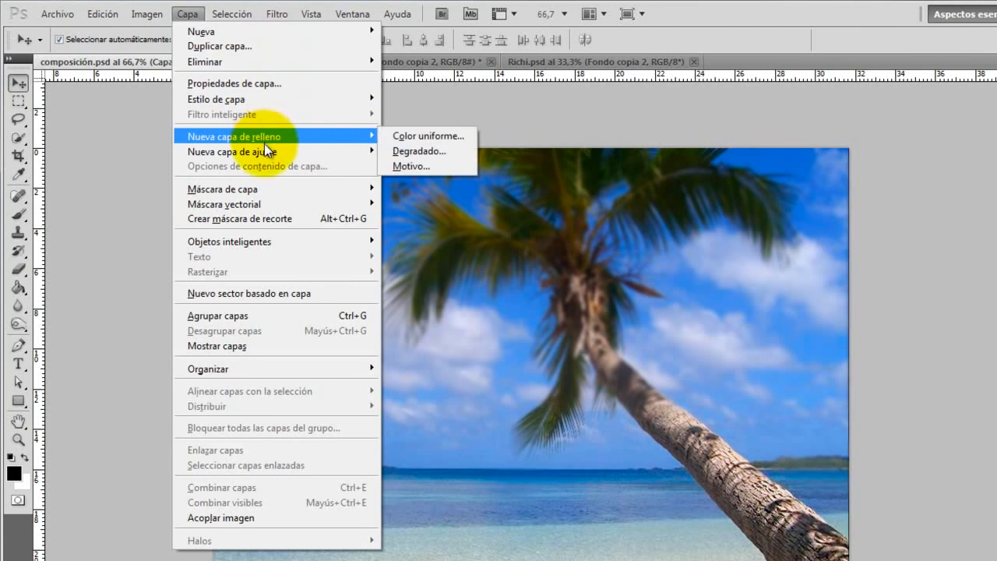
mouse_move(265, 154)
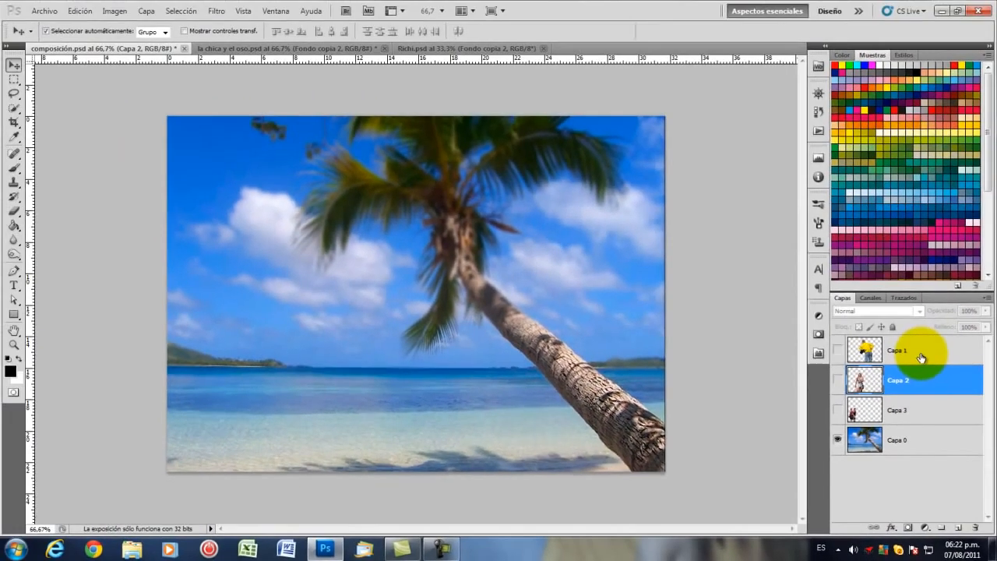
right_click(920, 357)
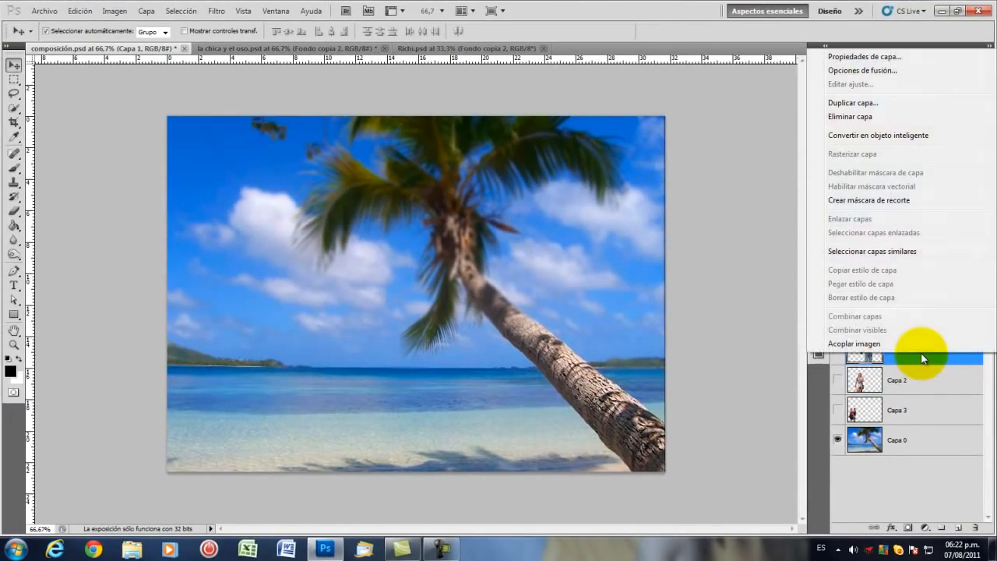
left_click(822, 388)
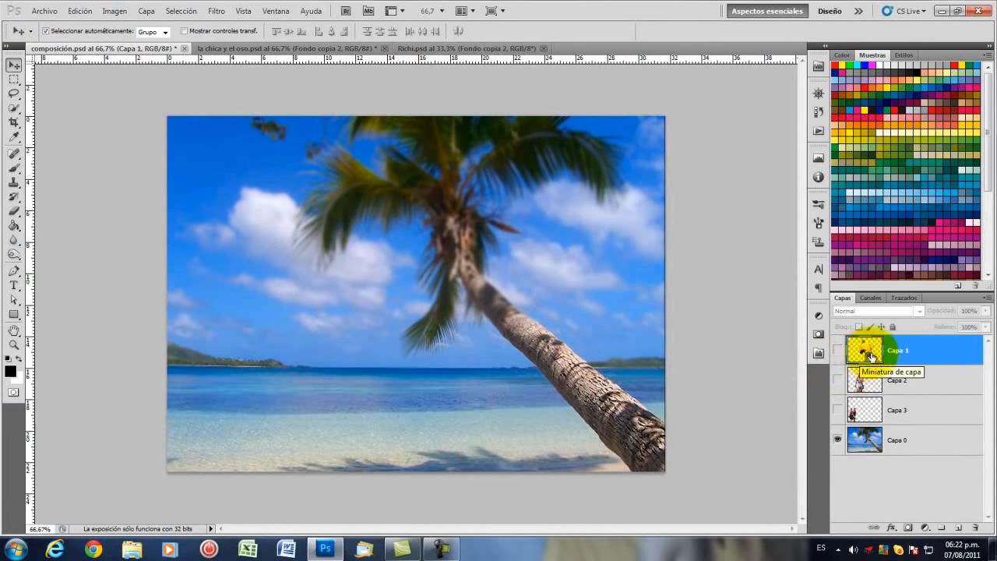
Load the pixels of Capa 0 as a selection and deselect them
left_click(863, 444, "ctrl")
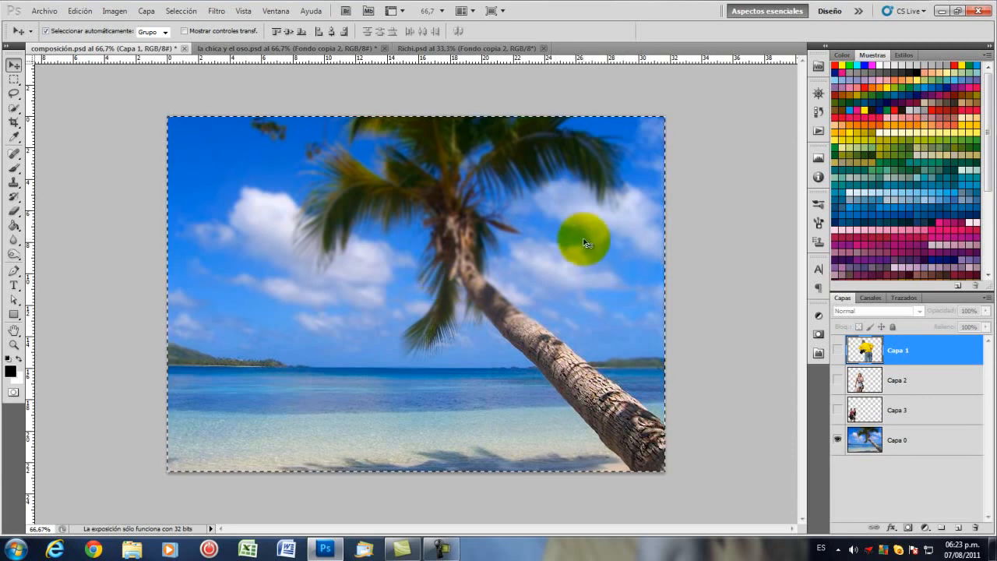
key("ctrl+d")
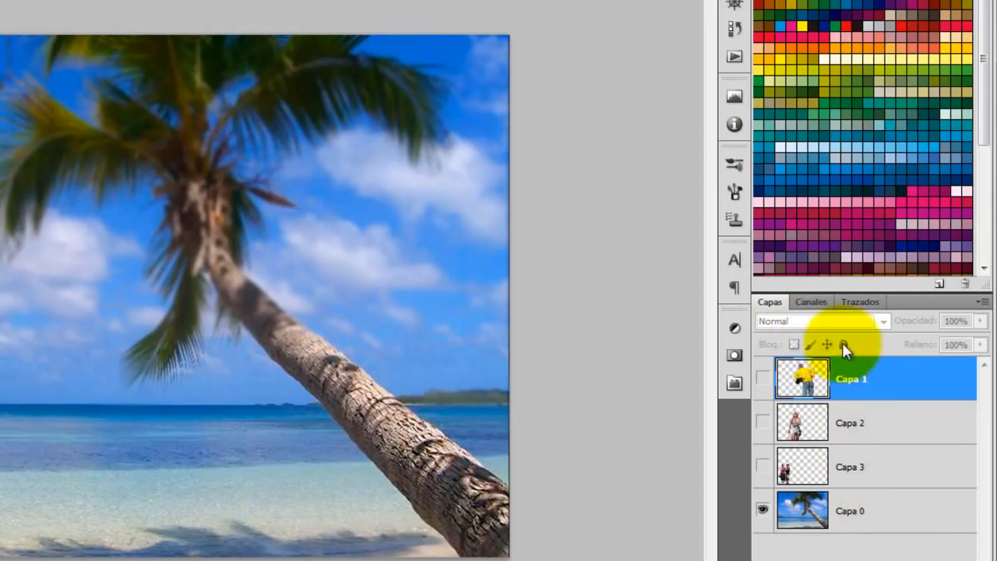
Select Capa 0 and examine the blending modes available for it without changing the mode
left_click(890, 515)
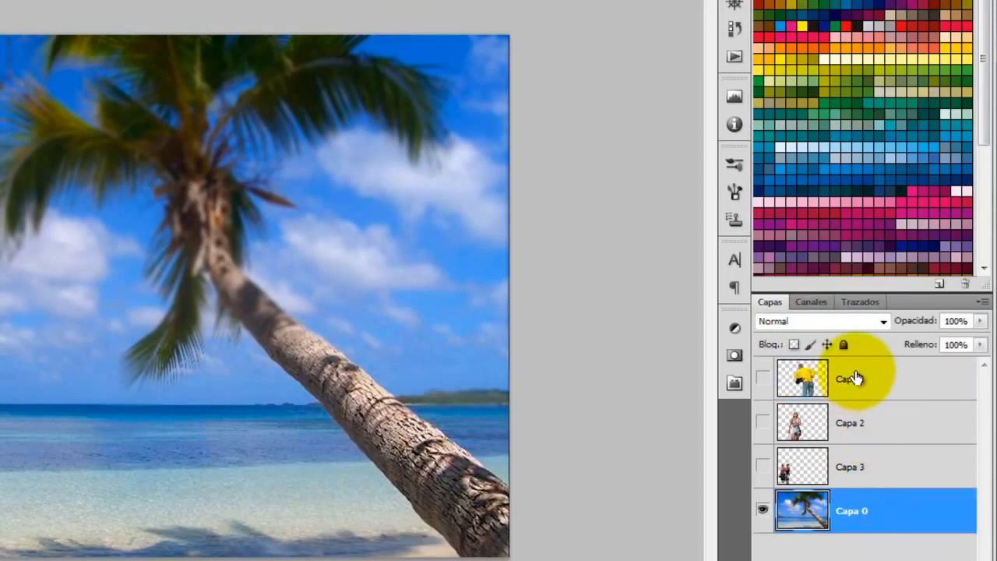
left_click(884, 325)
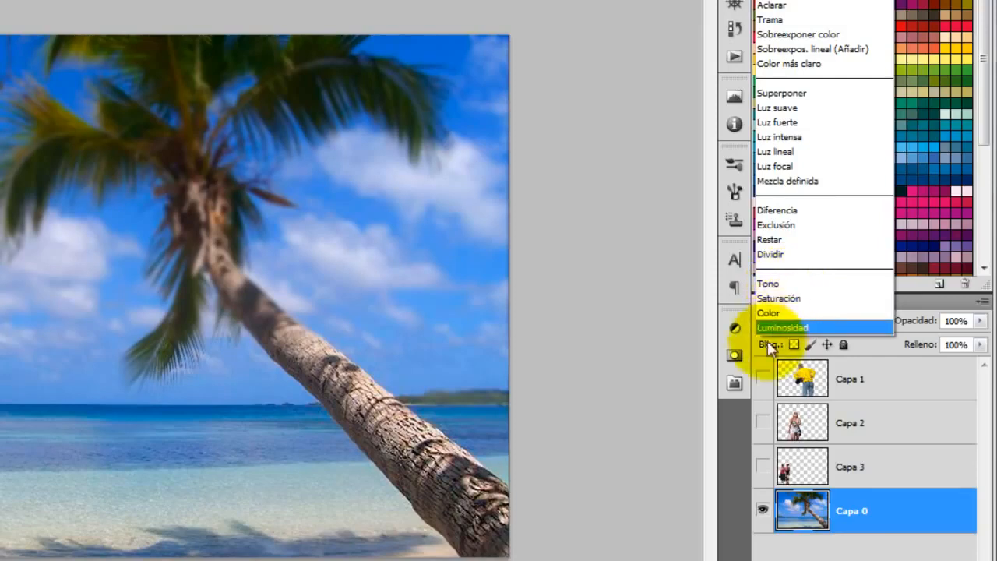
left_click(735, 421)
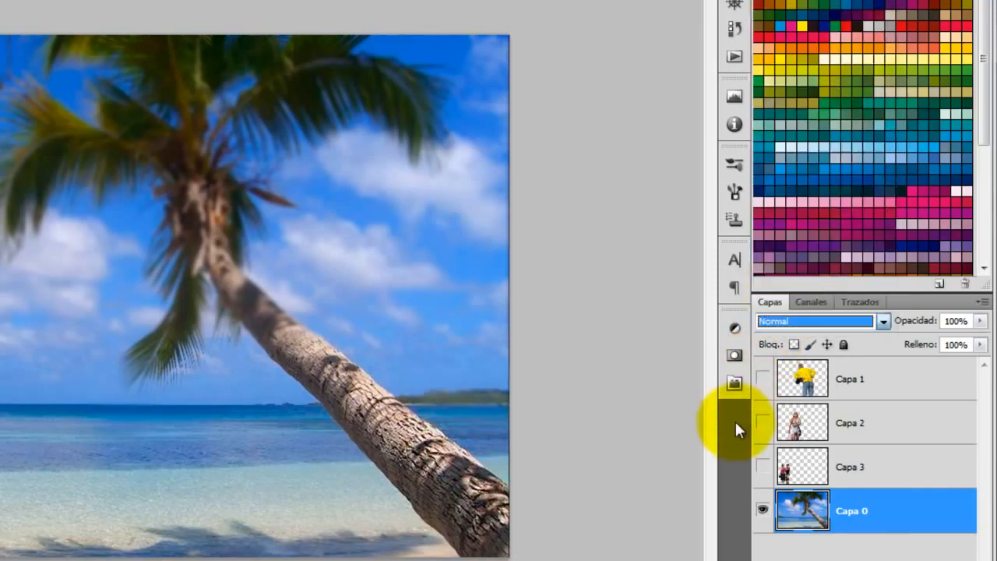
left_click(902, 523)
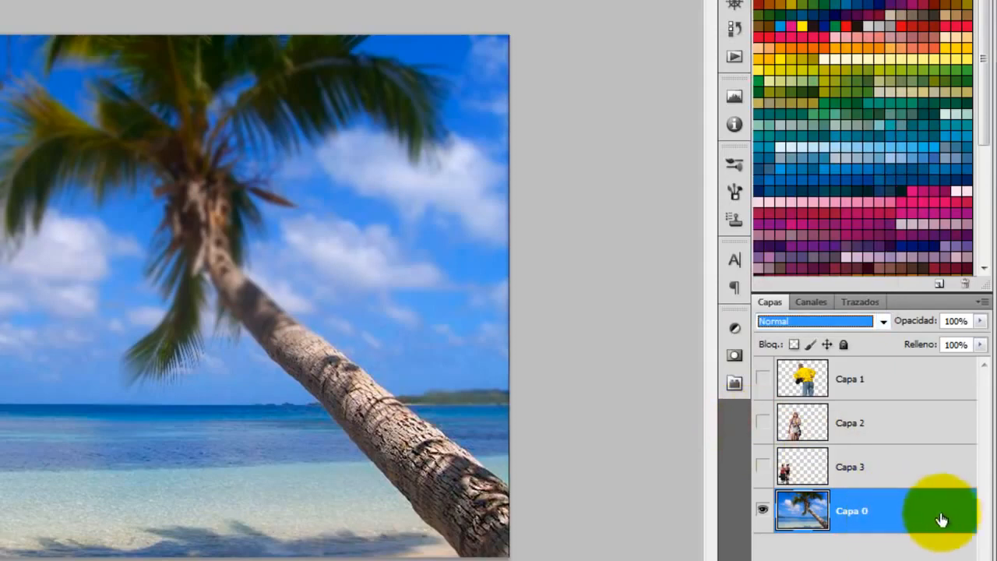
Lock Capa 0 completely and unlock it again
left_click(843, 345)
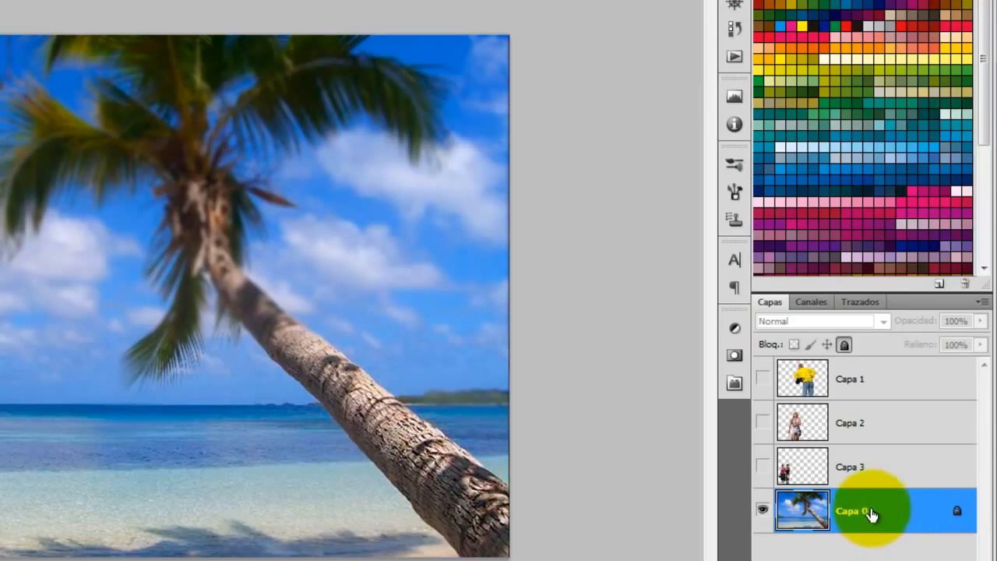
left_click(844, 345)
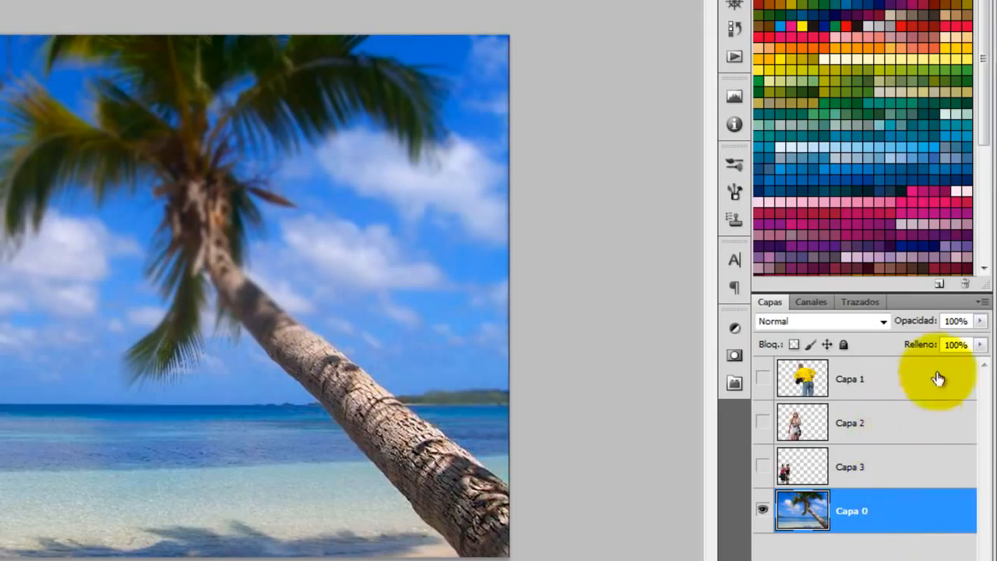
Examine the opacity and fill sliders of Capa 0, leaving both at 100%
left_click(981, 326)
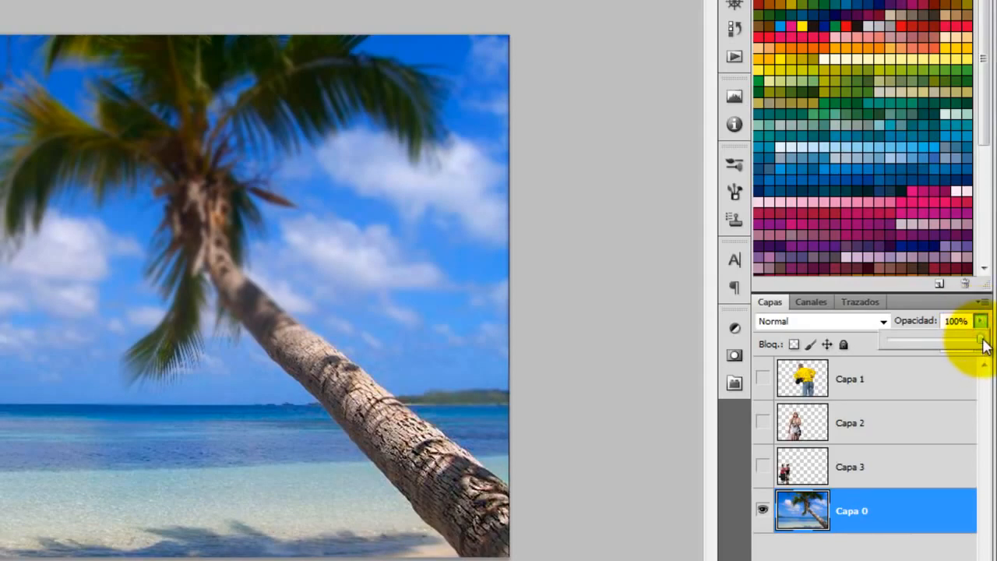
mouse_move(980, 345)
left_mouse_down()
mouse_move(909, 340)
mouse_move(982, 343)
left_mouse_up()
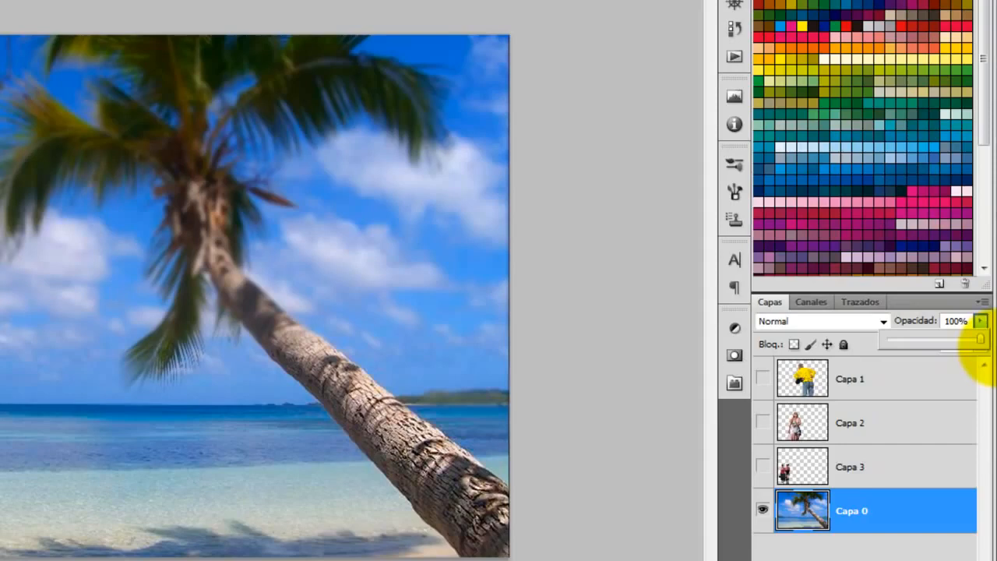
left_click(940, 380)
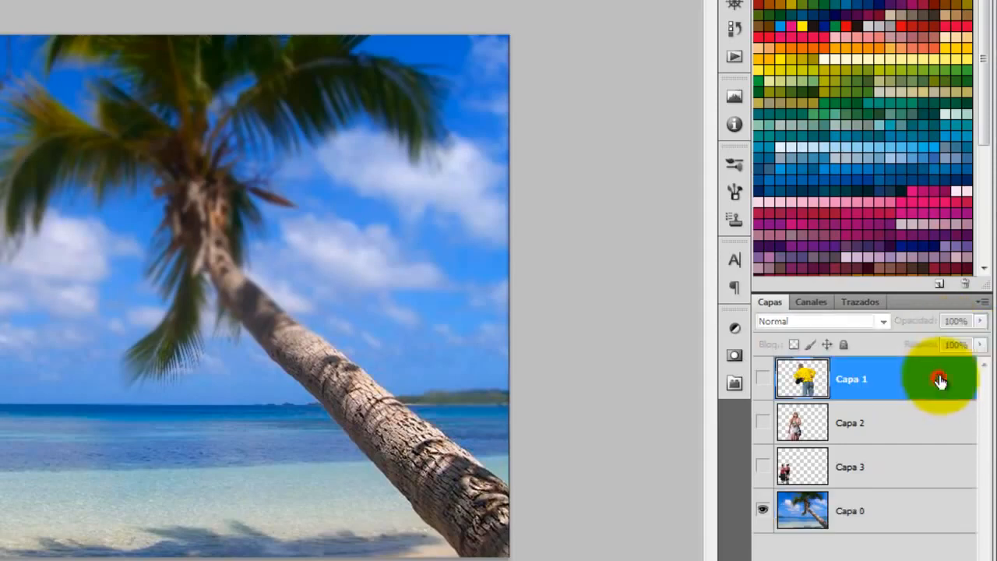
left_click(927, 504)
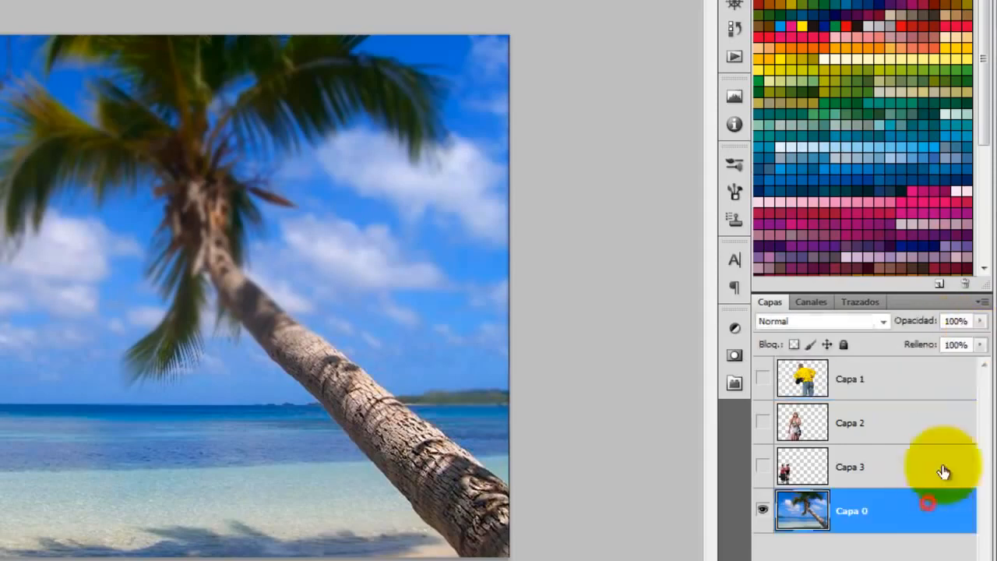
left_click(979, 347)
mouse_move(981, 370)
left_mouse_down()
mouse_move(944, 366)
mouse_move(983, 371)
left_mouse_up()
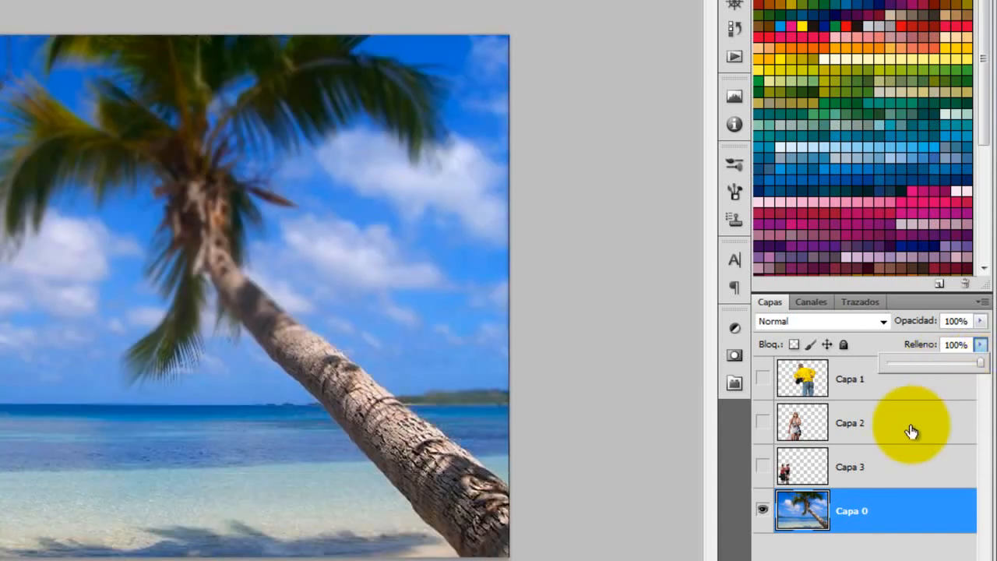
left_click(727, 515)
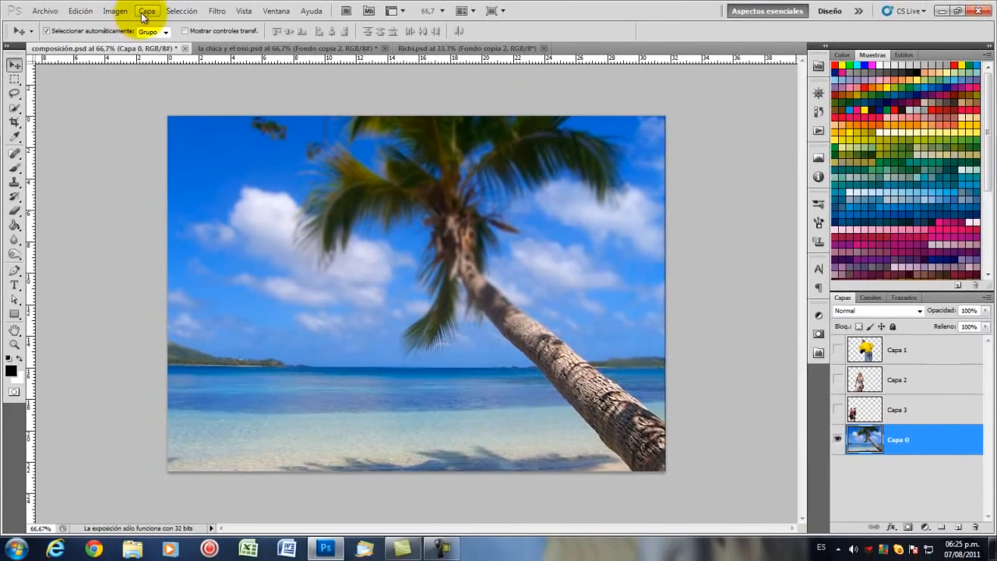
Examine the layer mask commands available for Capa 0 without applying any
left_click(147, 12)
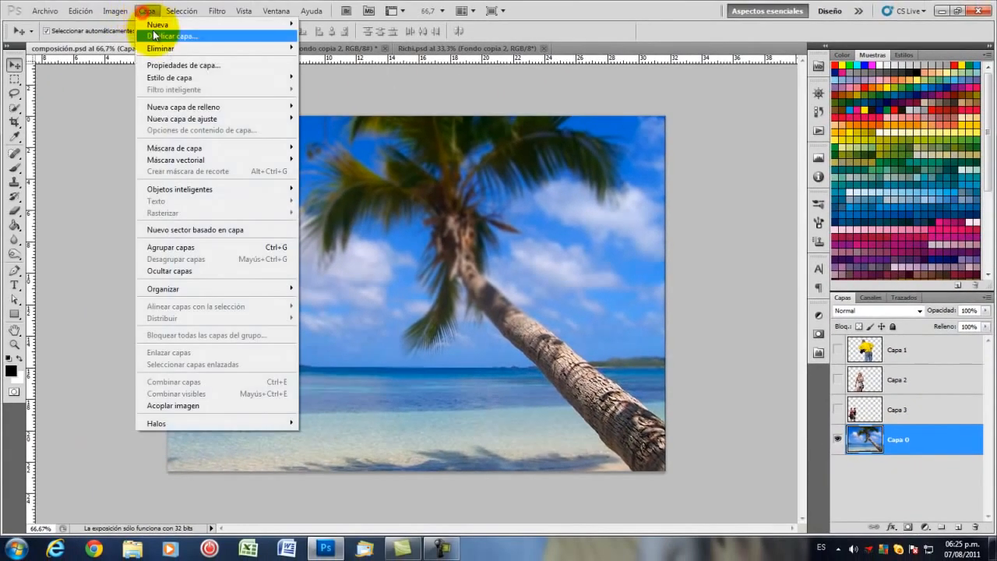
mouse_move(187, 151)
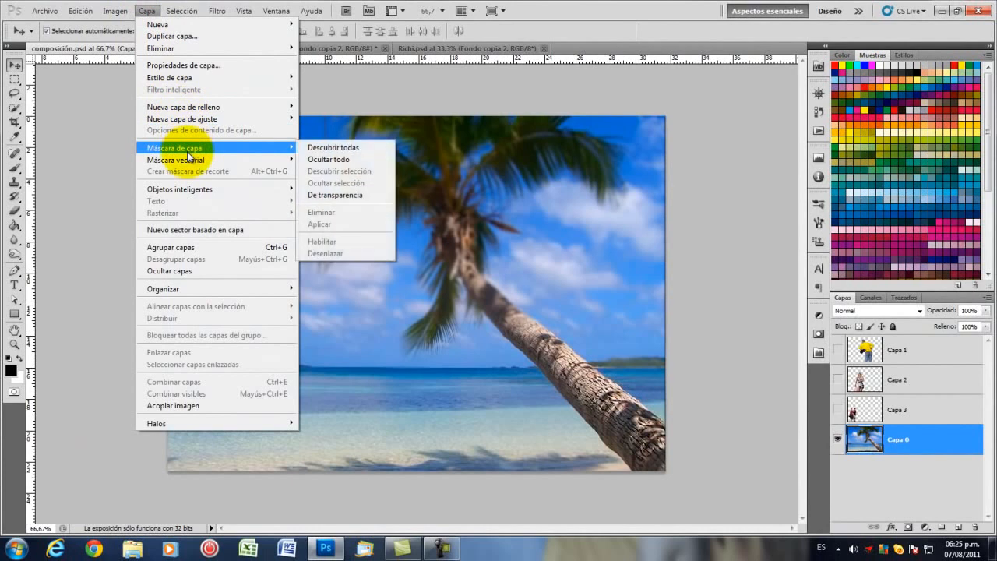
left_click(688, 299)
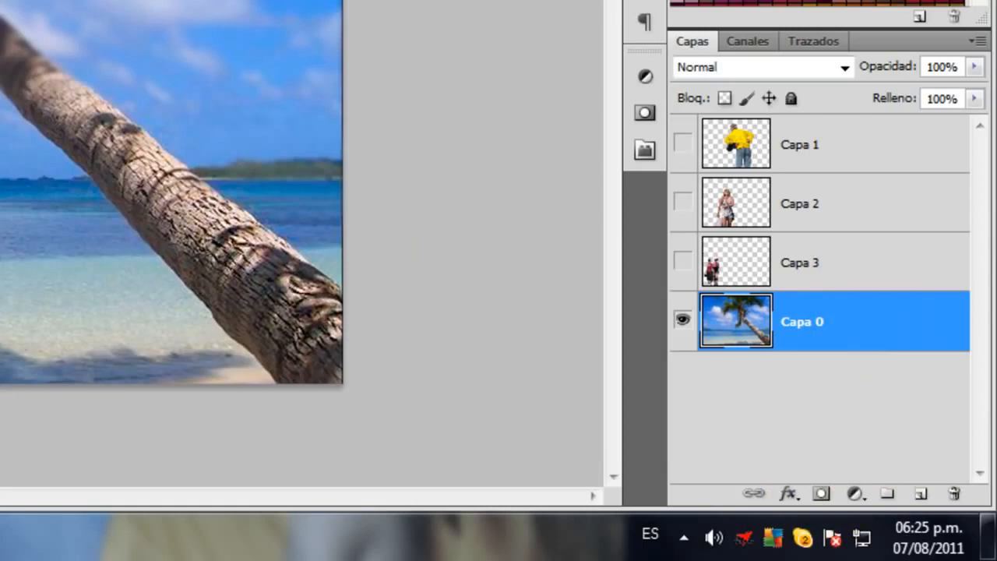
Inspect the layer style blending options of Capa 0, cancel them, and review its thumbnail display options
double_click(859, 320)
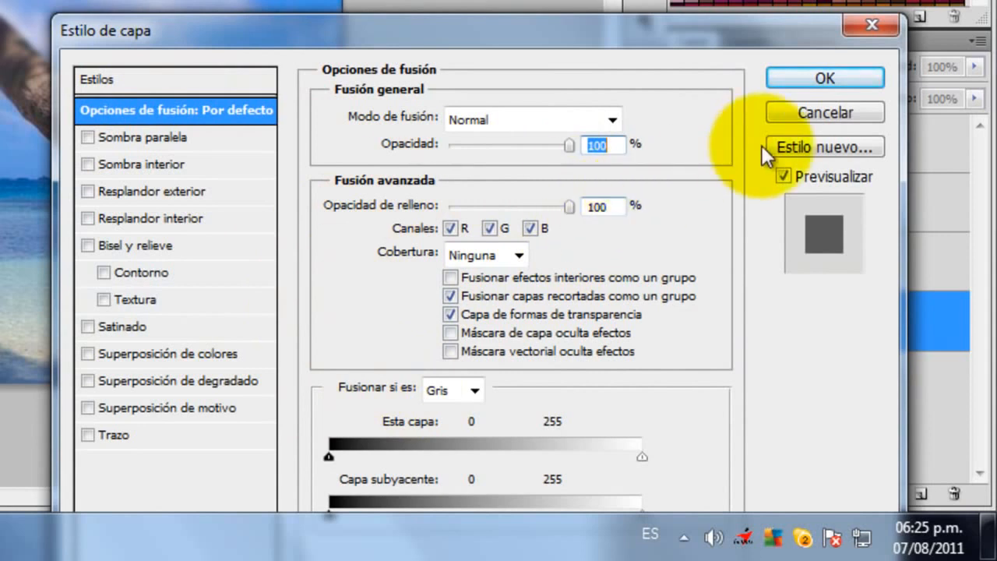
left_click(803, 110)
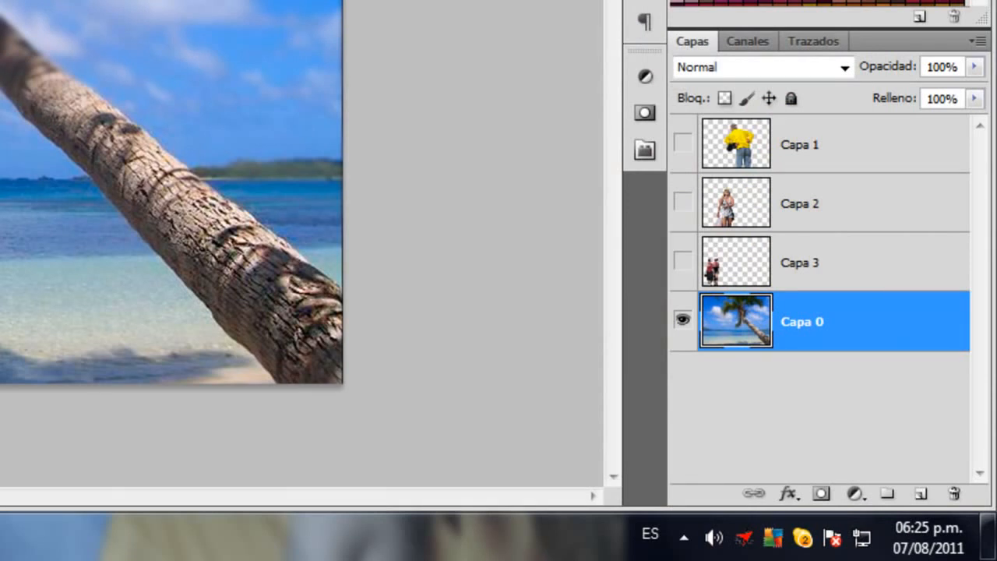
left_click(636, 263)
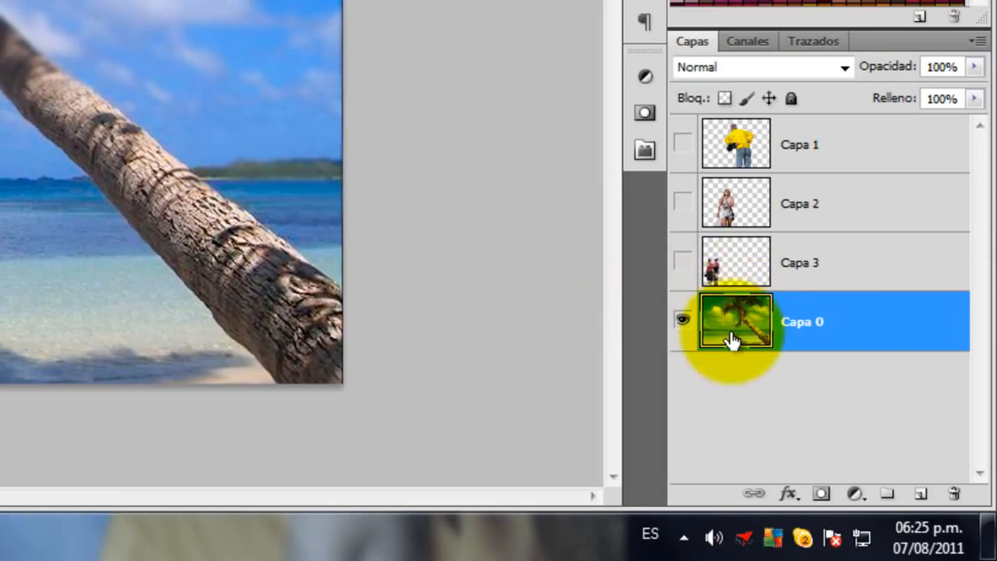
right_click(729, 329)
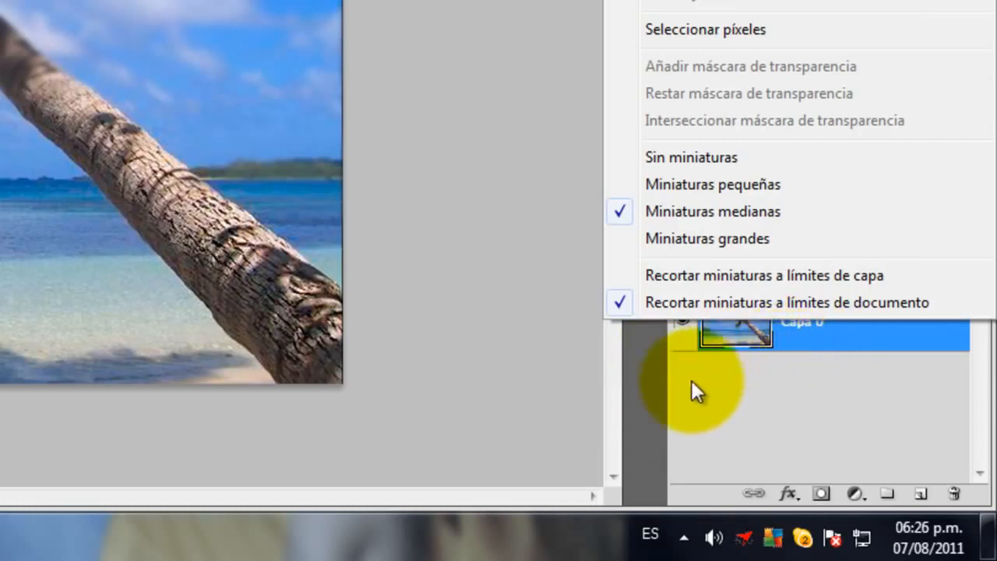
left_click(647, 397)
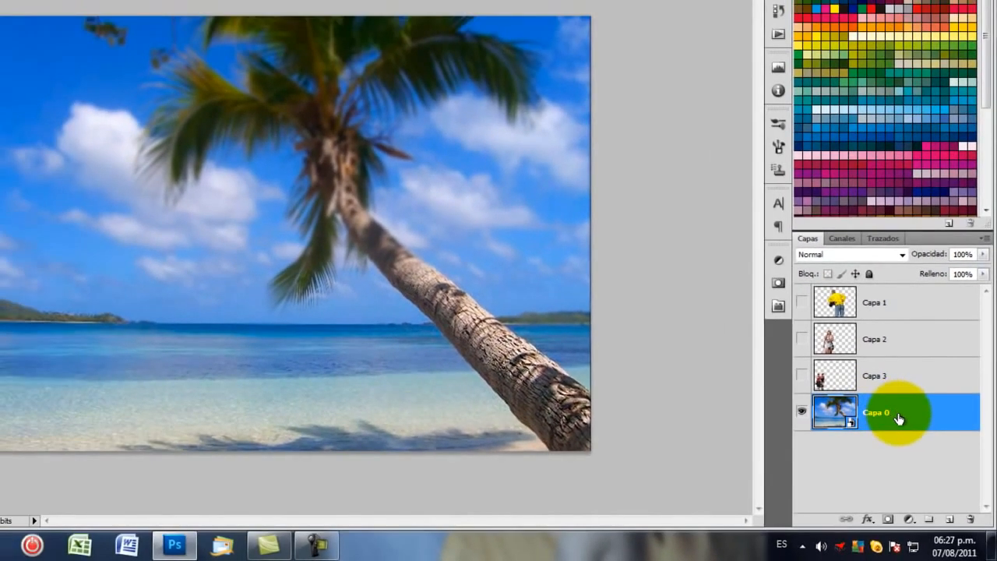
Examine the smart object commands offered for Capa 0 without applying any
right_click(898, 412)
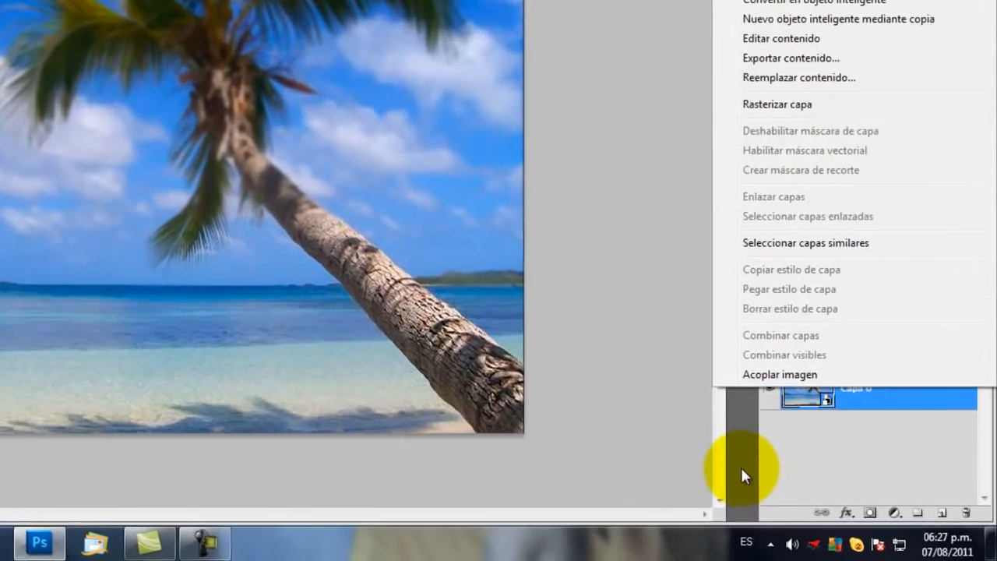
left_click(742, 467)
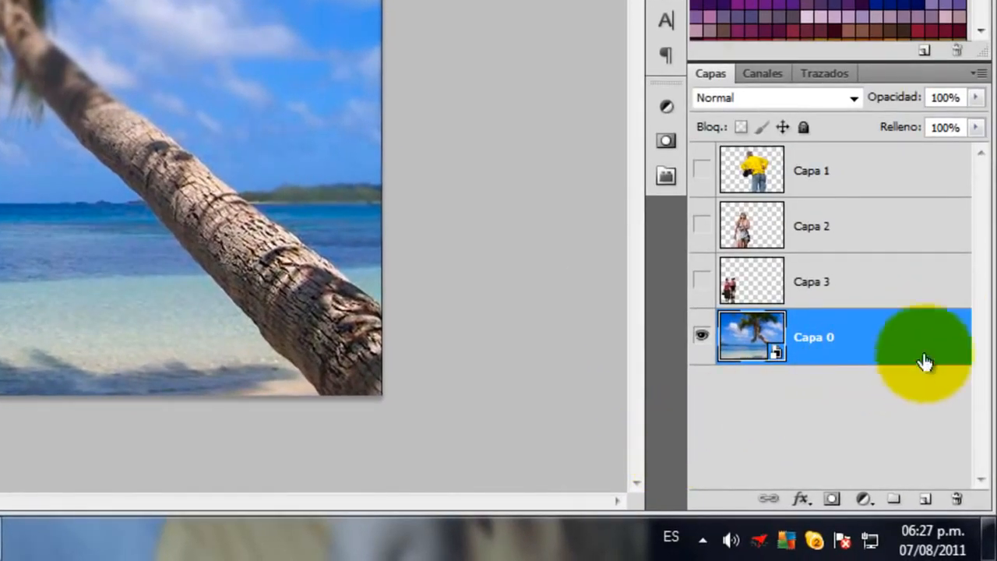
Duplicate Capa 0 and delete the copy
left_click_drag(936, 333, 925, 499)
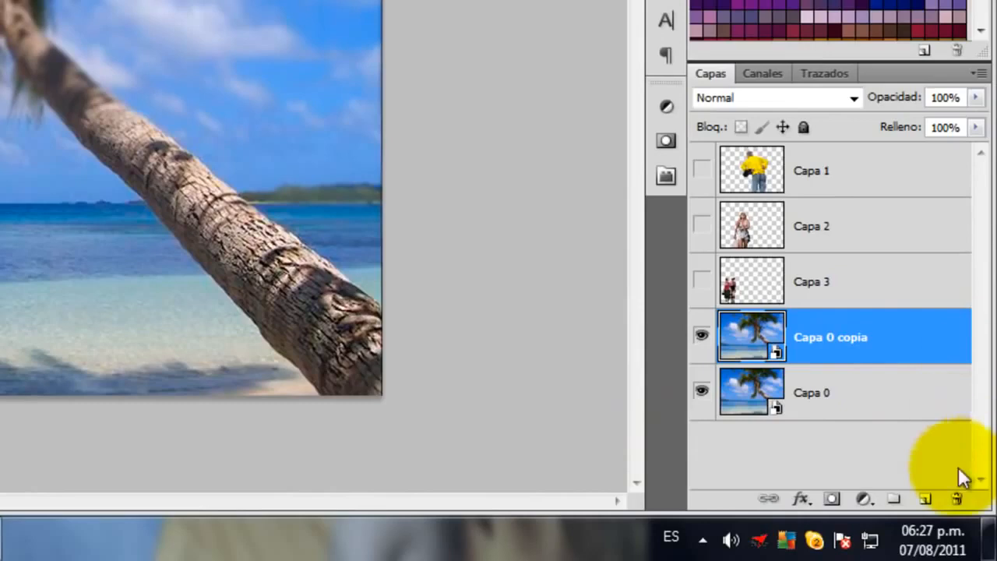
left_click(956, 501)
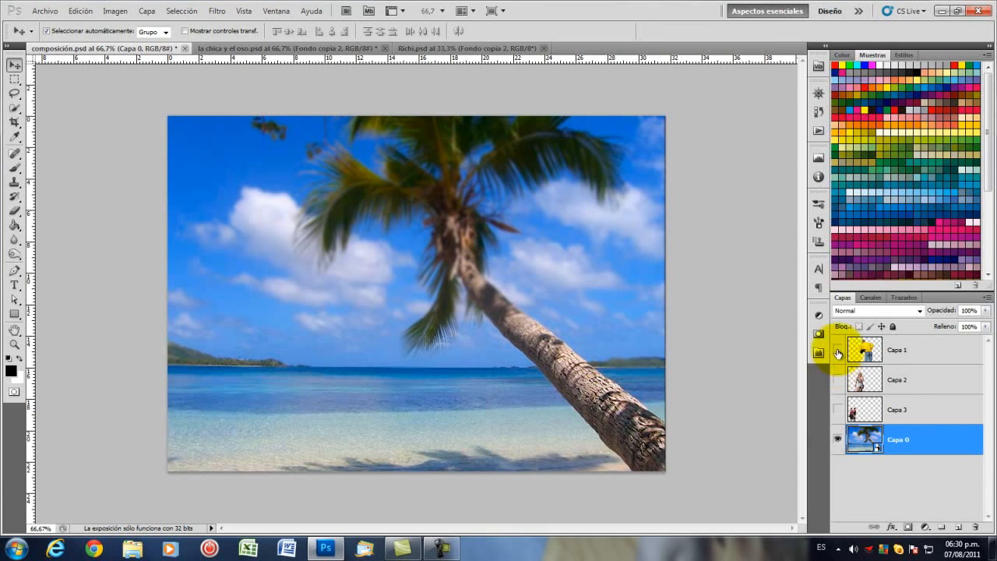
Make Capa 1, Capa 2 and Capa 3 visible over the beach background
left_click(838, 353)
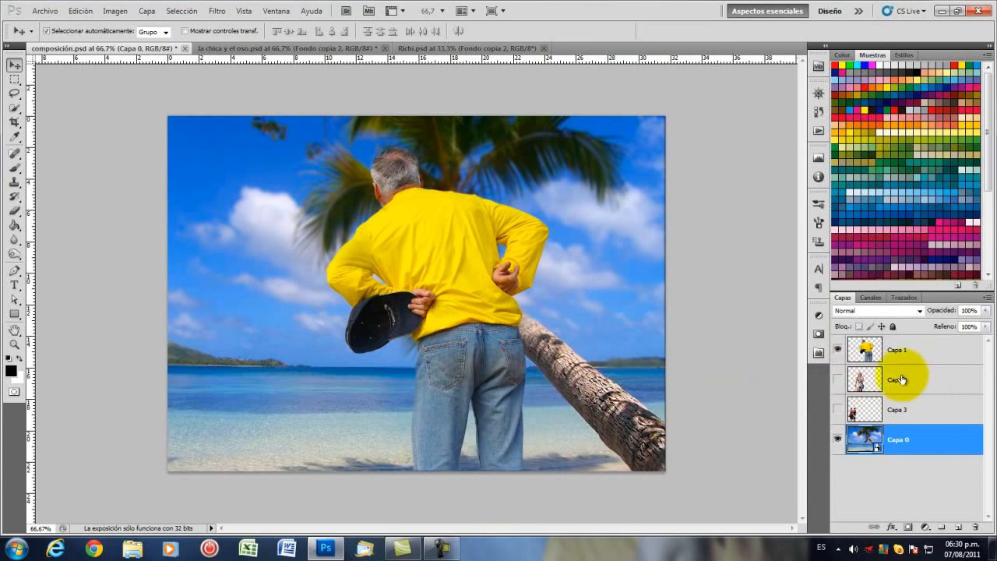
left_click(838, 381)
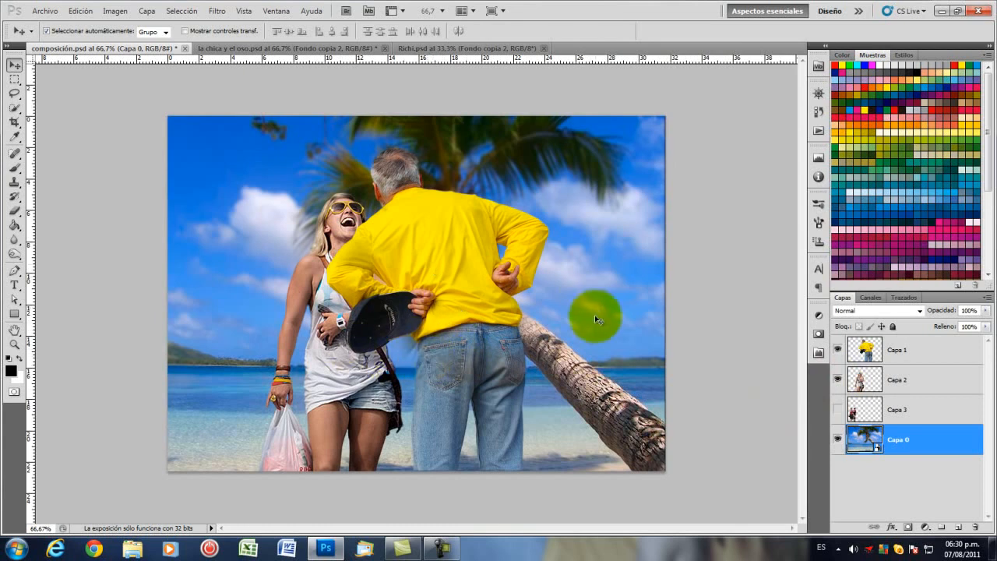
left_click(838, 413)
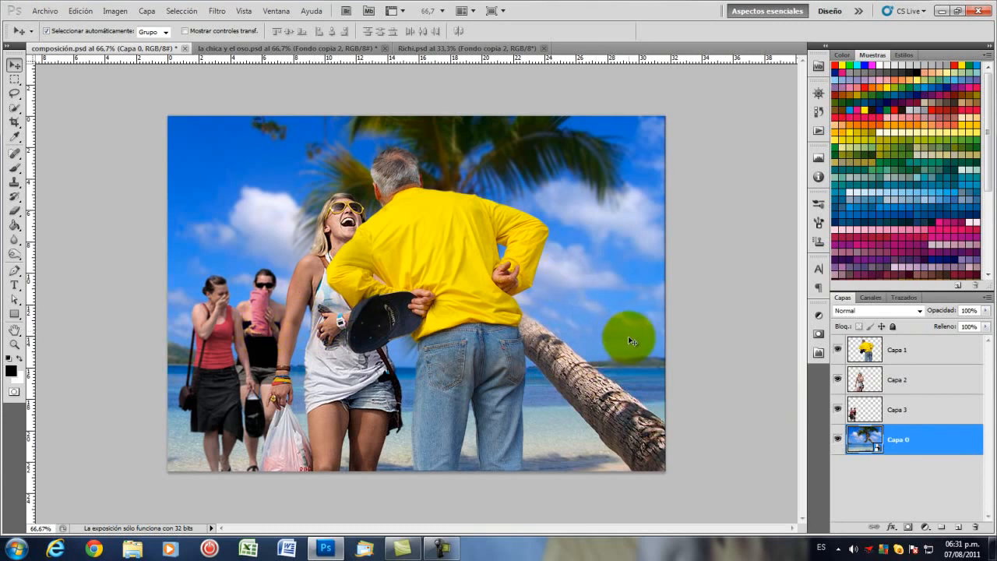
Switch to the la chica y el oso.psd document
left_click(233, 50)
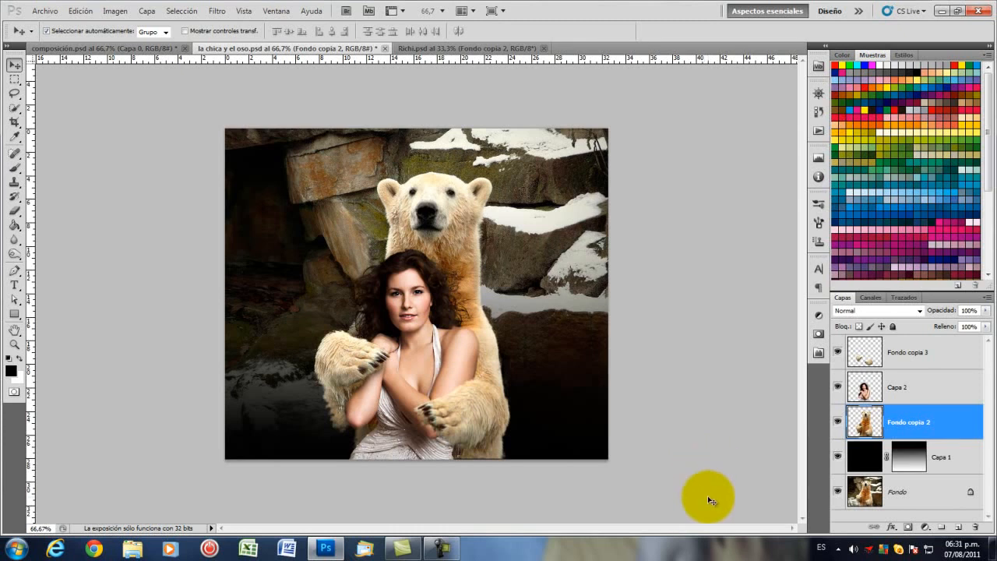
Hide the Fondo copia 3, Capa 2, Fondo copia 2 and Capa 1 layers, leaving only Fondo visible
left_click(838, 352)
left_click(837, 387)
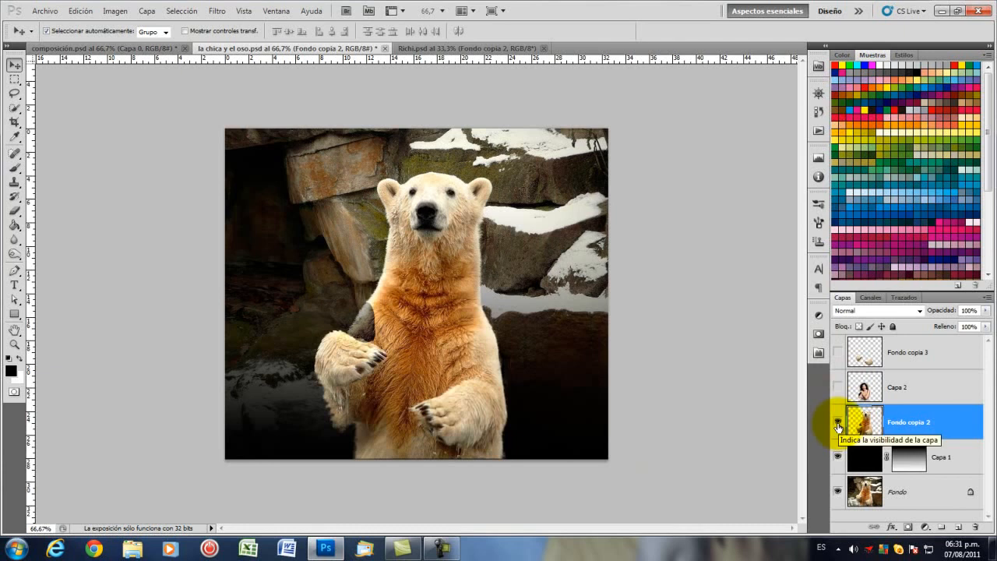
left_click(838, 426)
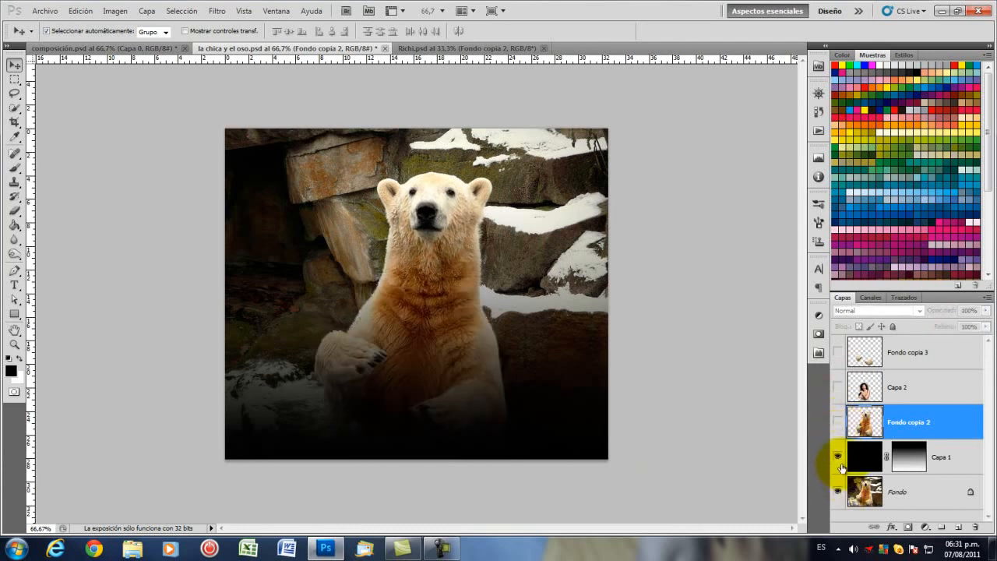
left_click(839, 459)
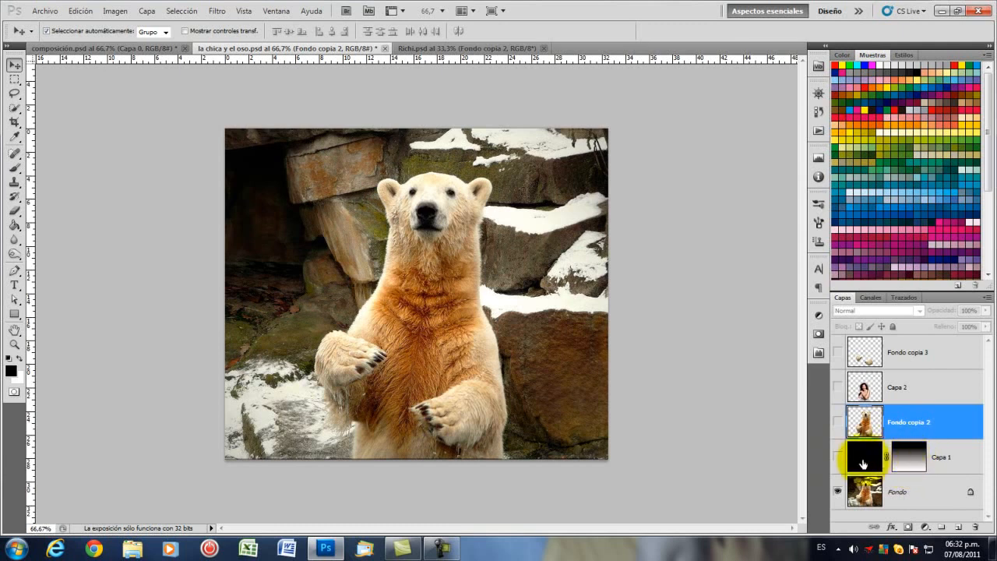
Show Capa 1 and Fondo copia 2 again, then briefly isolate Capa 2 and leave it visible with them
left_click(837, 461)
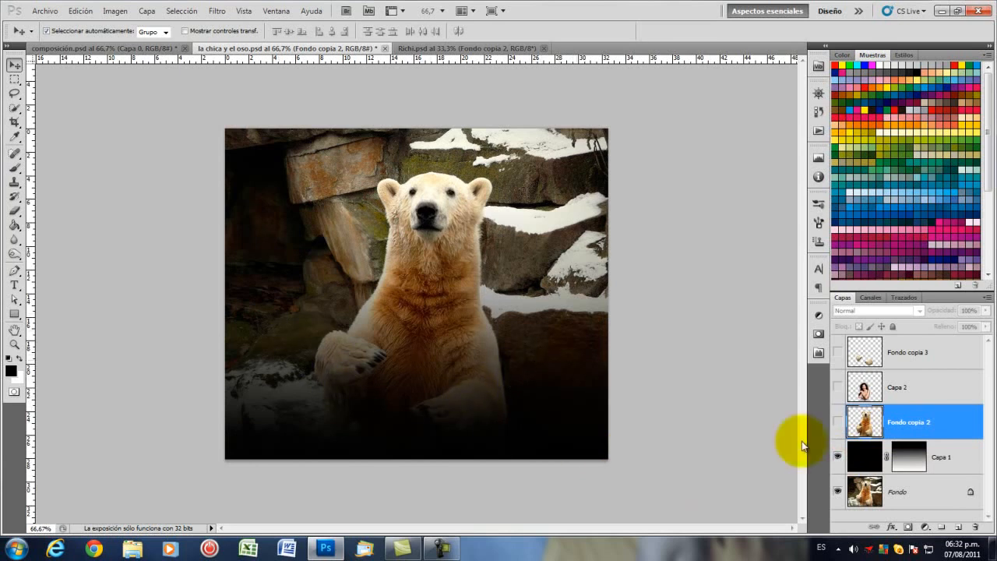
left_click(839, 422)
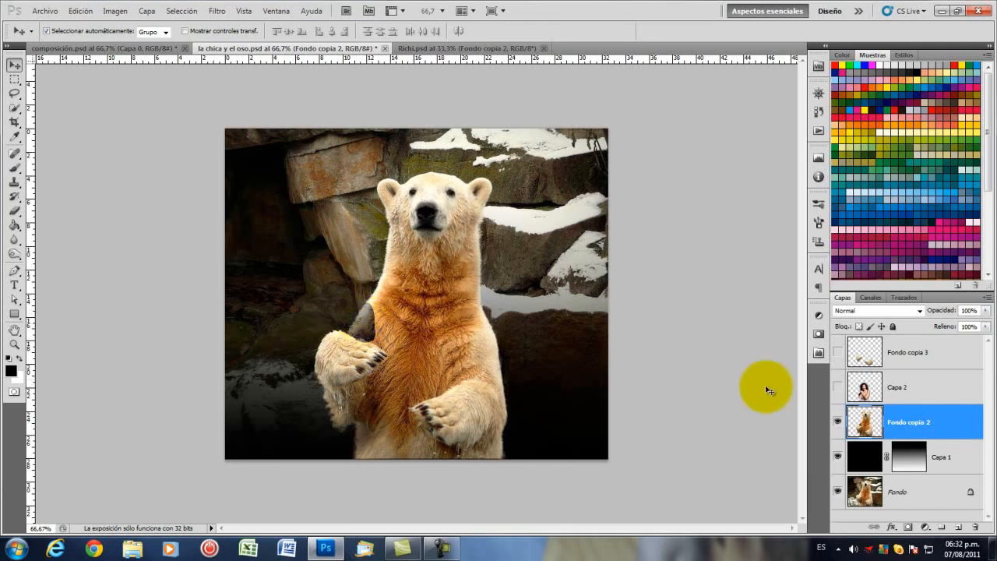
left_click(838, 392, "alt")
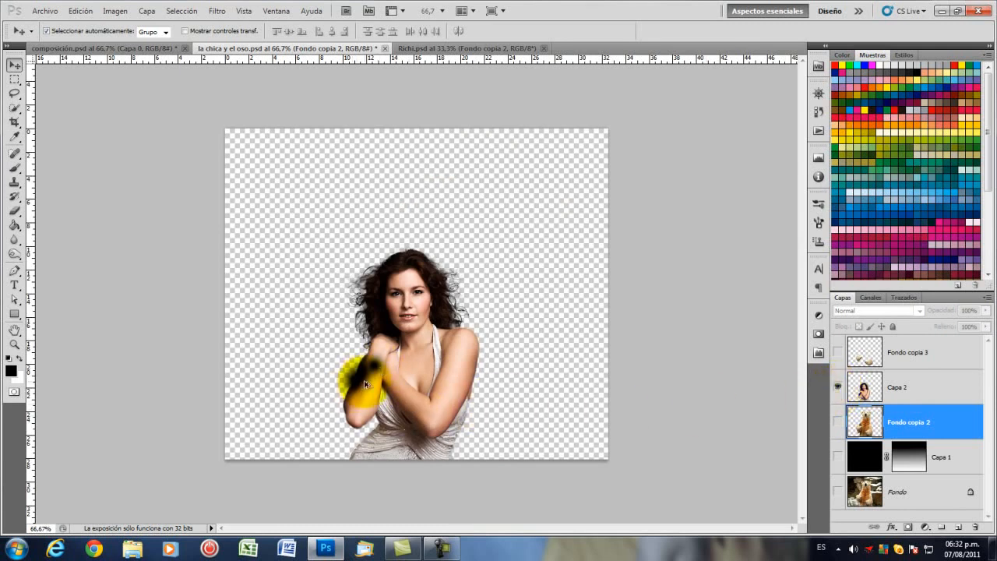
left_click(838, 392, "alt")
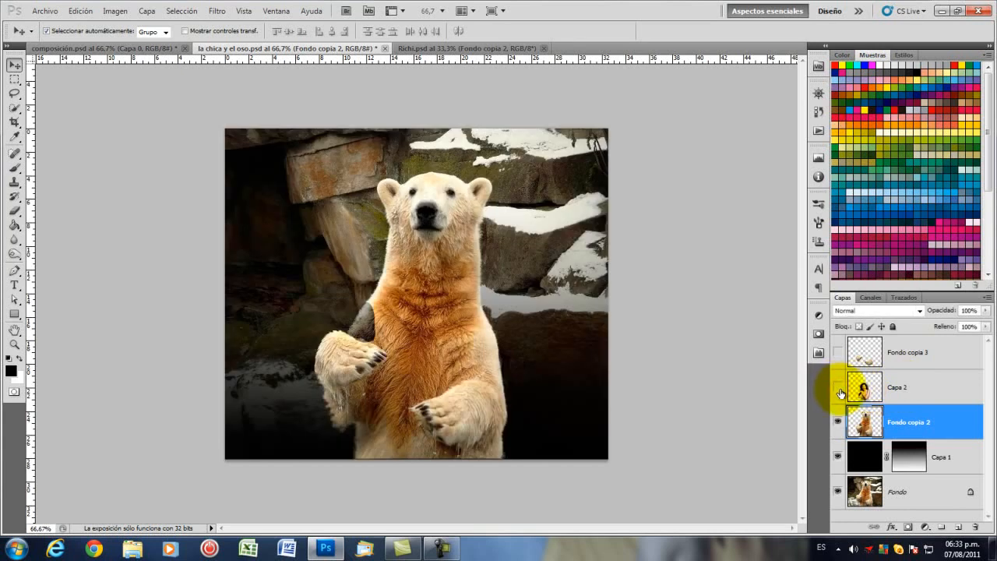
left_click(838, 389)
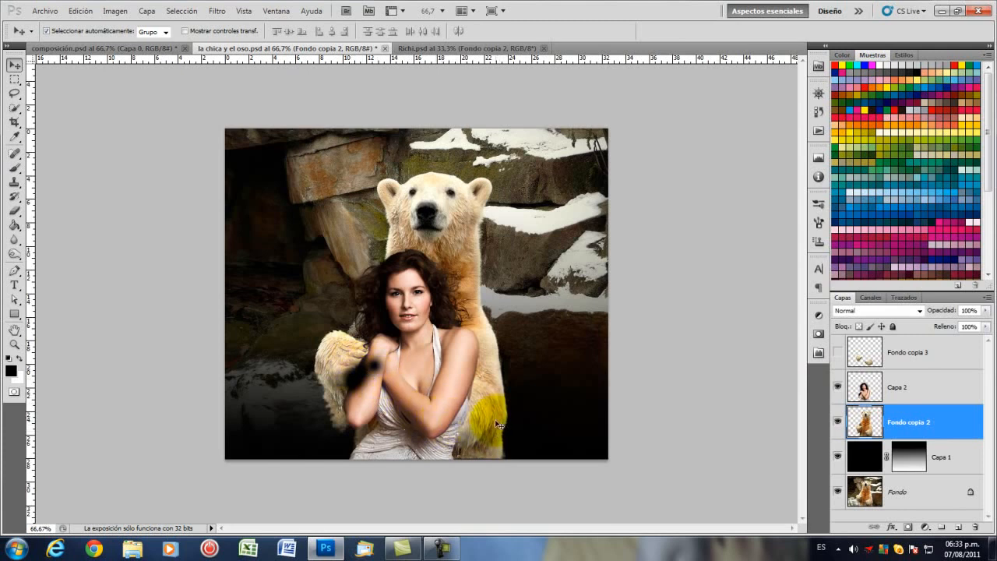
Isolate the Fondo copia 2 layer, restore the other layers and make Fondo copia 3 visible
left_click(838, 421, "alt")
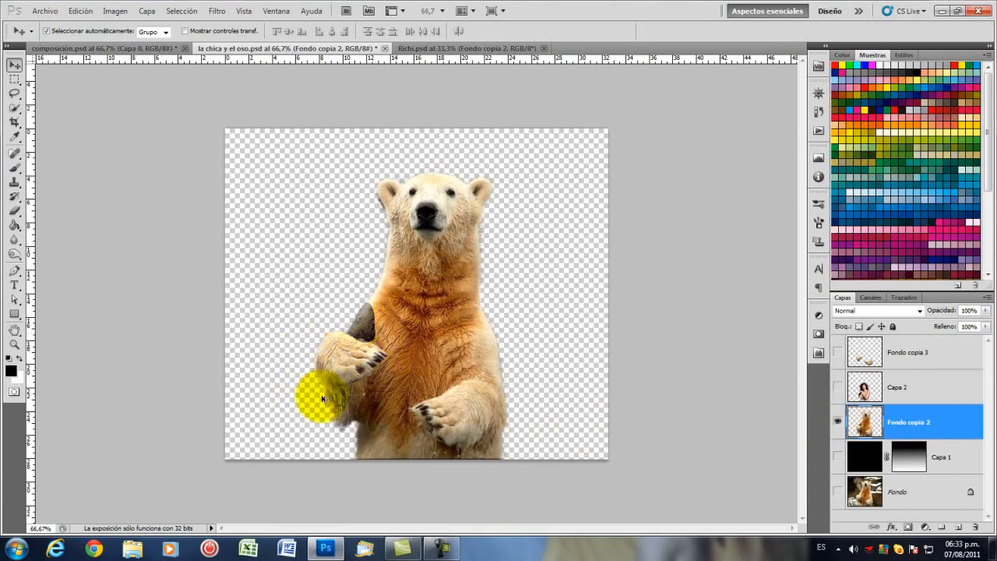
left_click(837, 420, "alt")
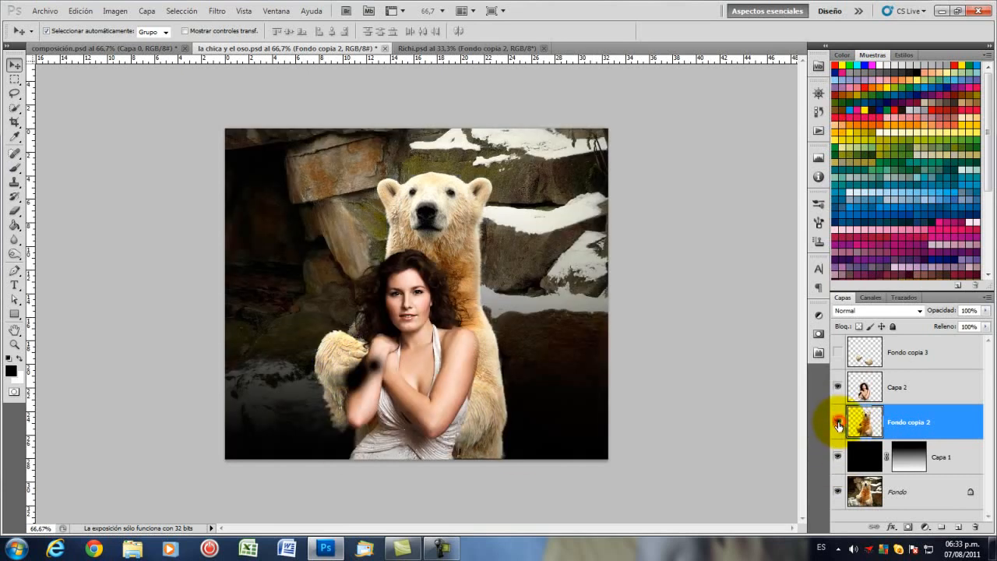
left_click(838, 354)
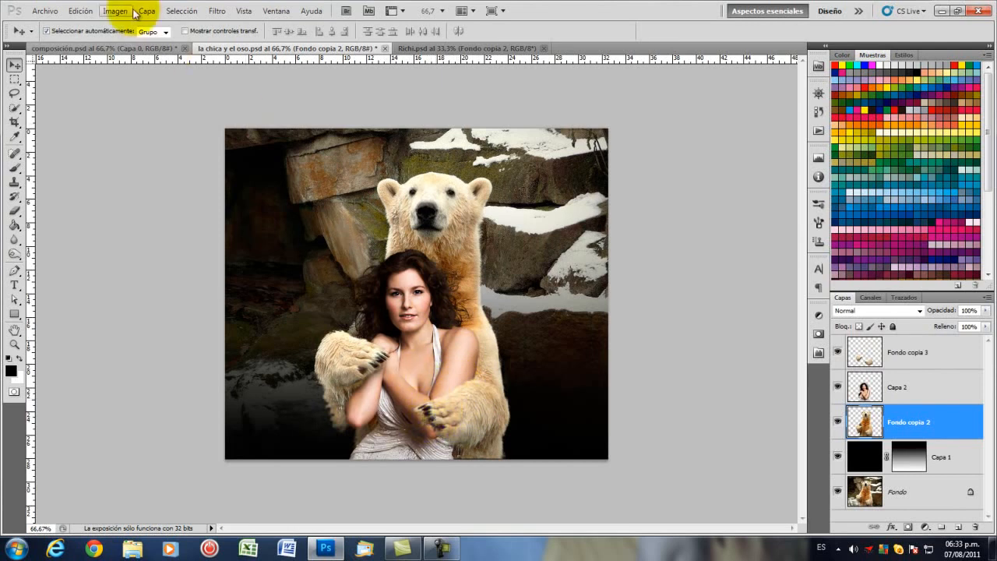
Switch to the Richi.psd document and hide its Fondo copia, Fondo copia 2 and Tono/saturación layers
left_click(138, 49)
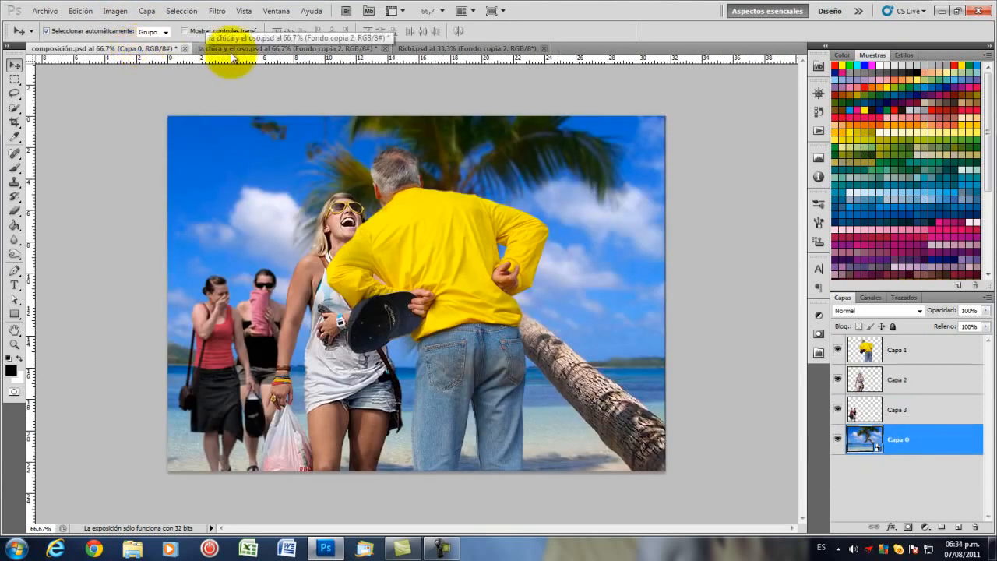
left_click(409, 52)
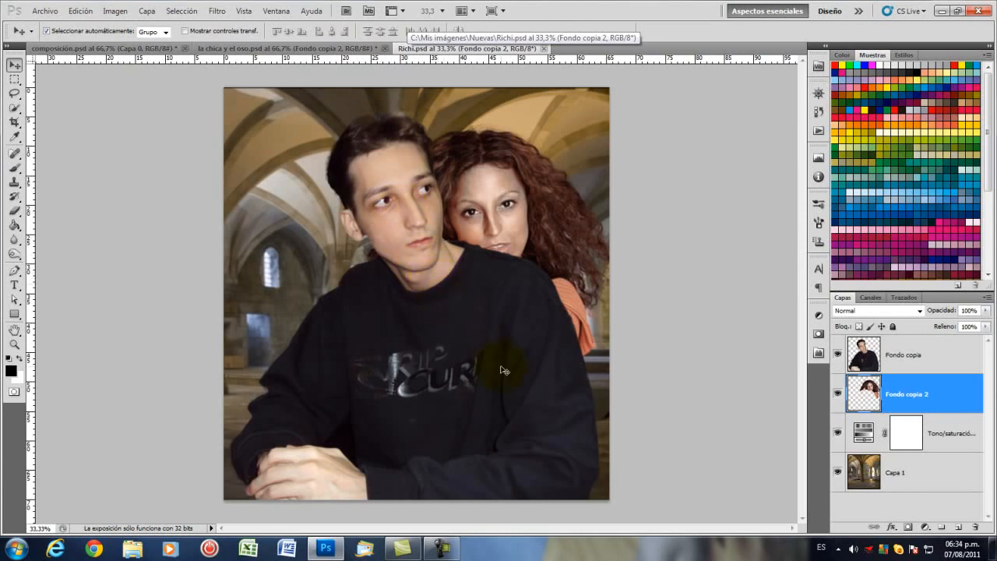
left_click(838, 356)
left_click(838, 401)
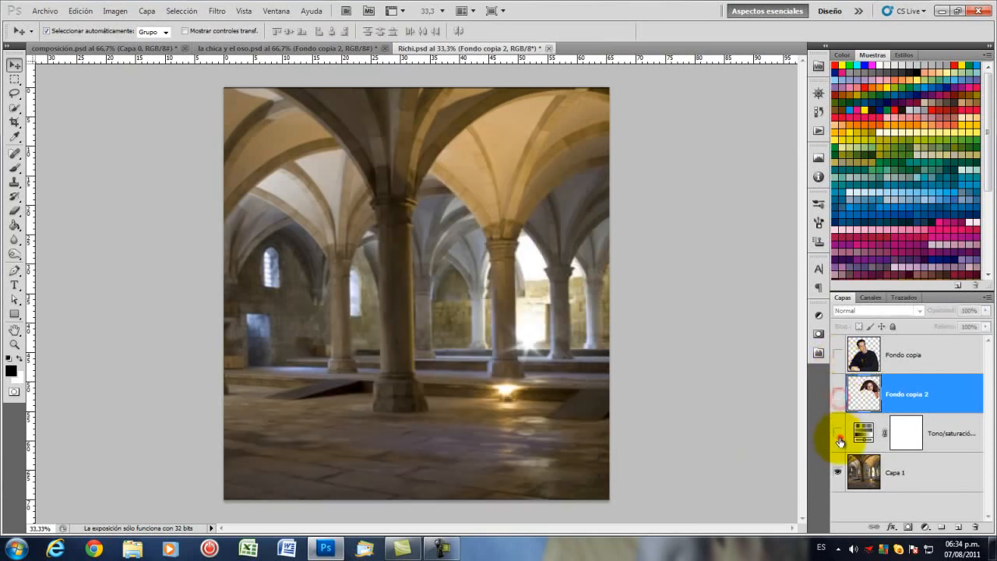
left_click(838, 433)
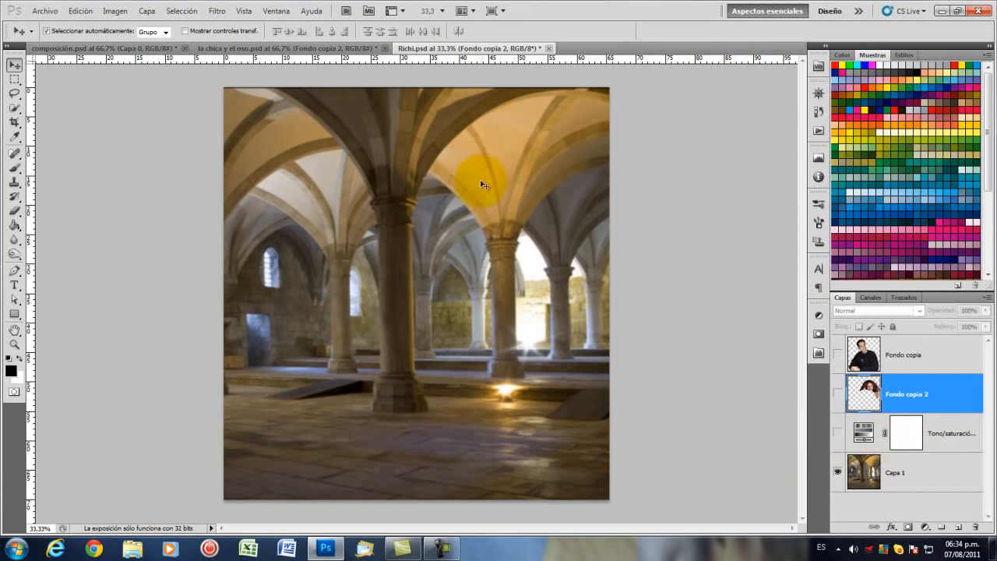
Show the Tono/saturación, Fondo copia and Fondo copia 2 layers again, toggling Fondo copia off and back on
left_click(837, 432)
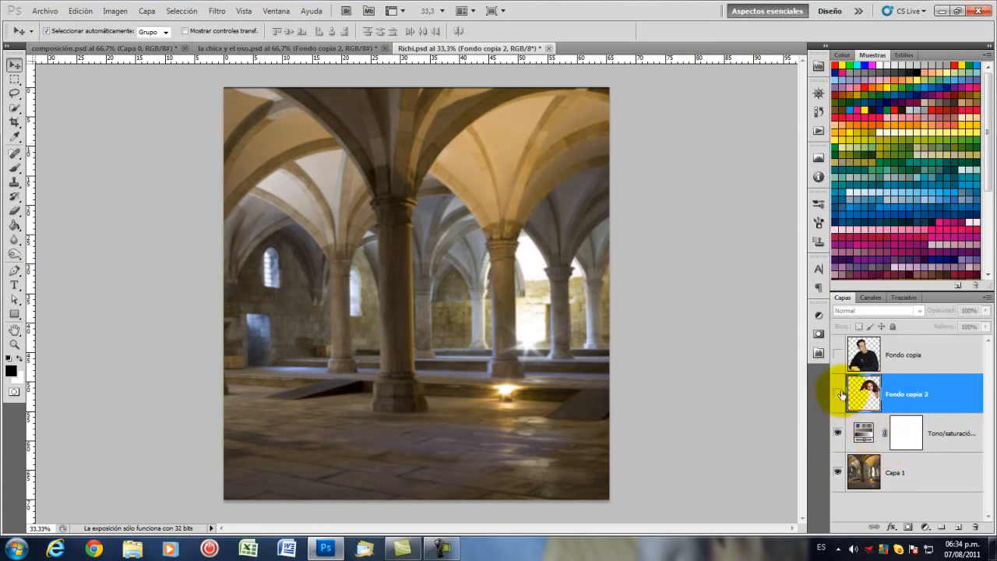
left_click(838, 355)
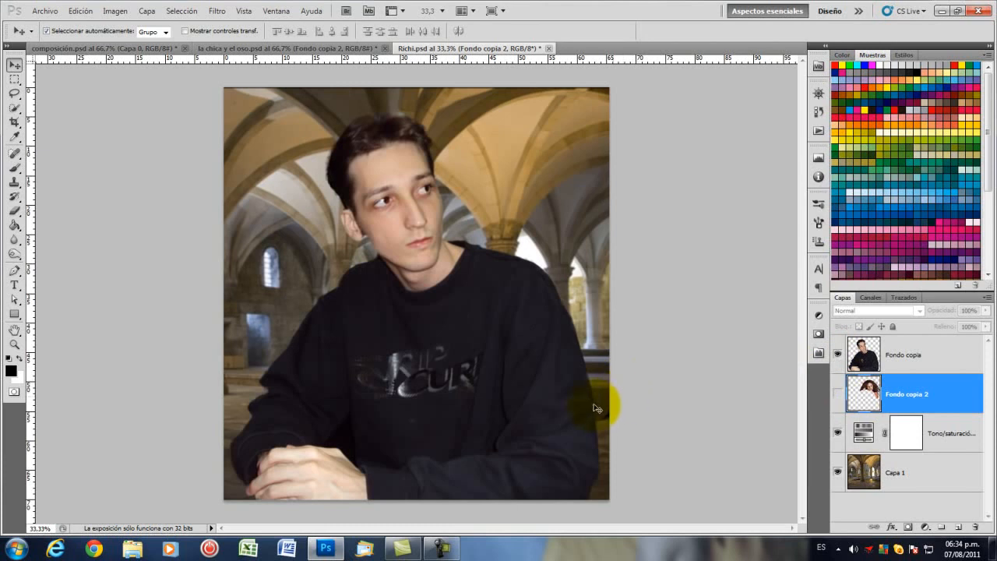
left_click(837, 398)
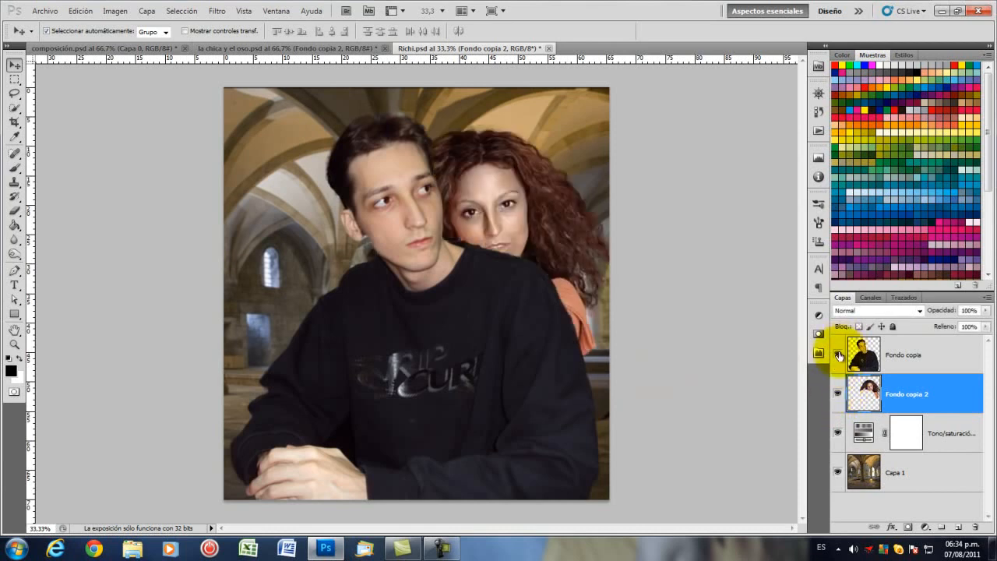
left_click(838, 355)
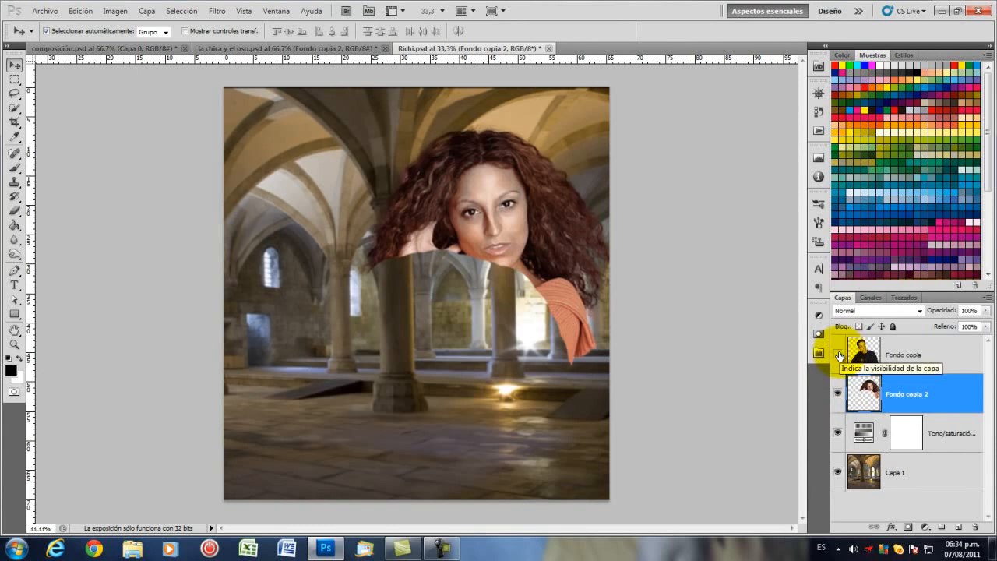
left_click(838, 355)
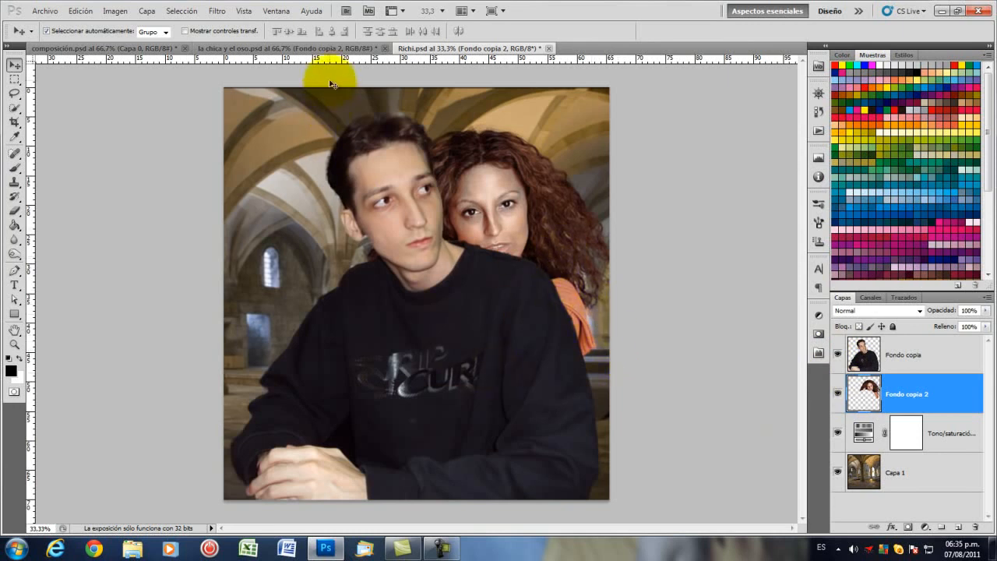
Switch to the composición.psd document and then to la chica y el oso.psd
left_click(166, 48)
left_click(258, 150)
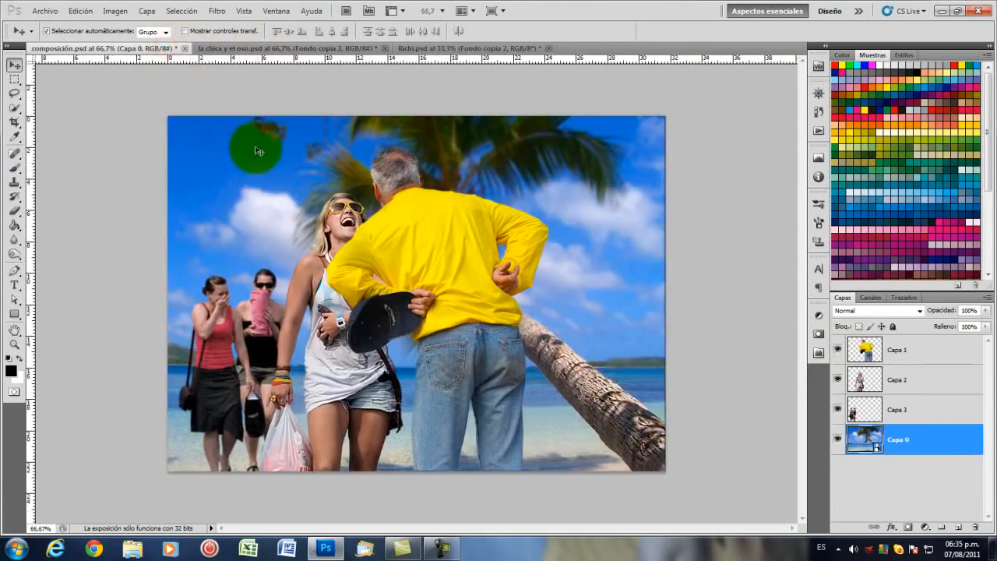
left_click(256, 48)
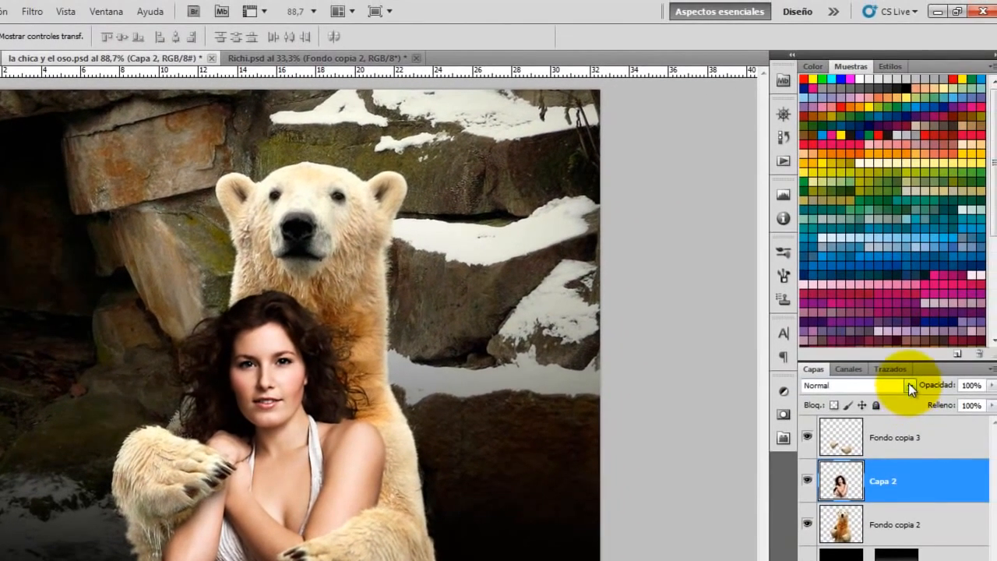
Try the Multiplicar, Superponer, Luminosidad and Diferencia blend modes on Capa 2, then set it back to Normal
left_click(908, 382)
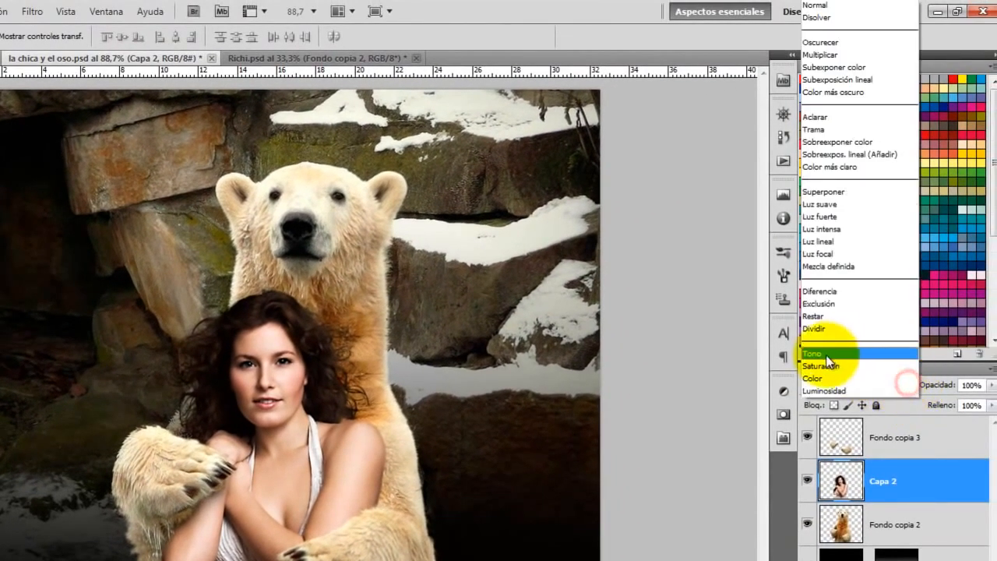
left_click(827, 57)
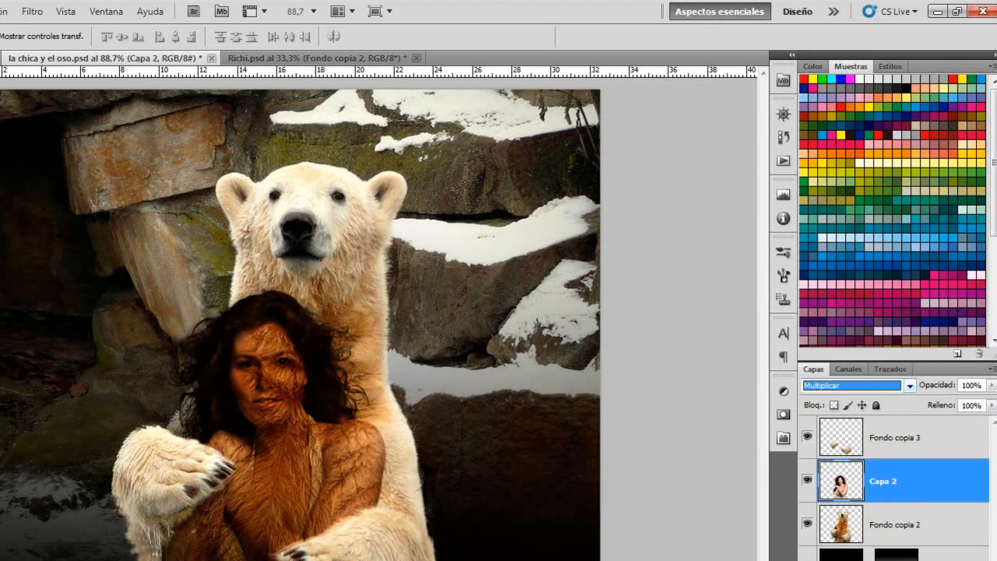
left_click(909, 387)
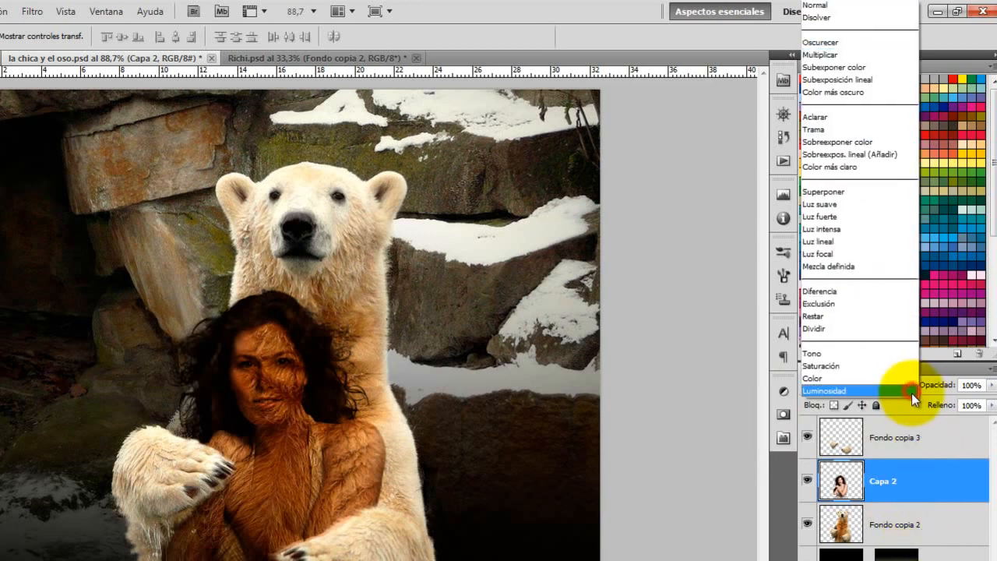
left_click(839, 197)
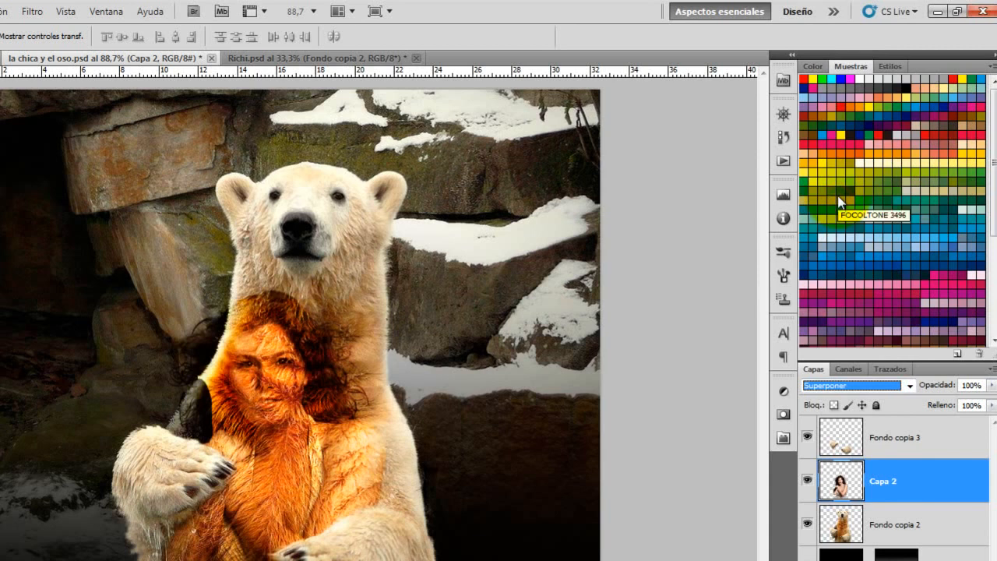
left_click(909, 384)
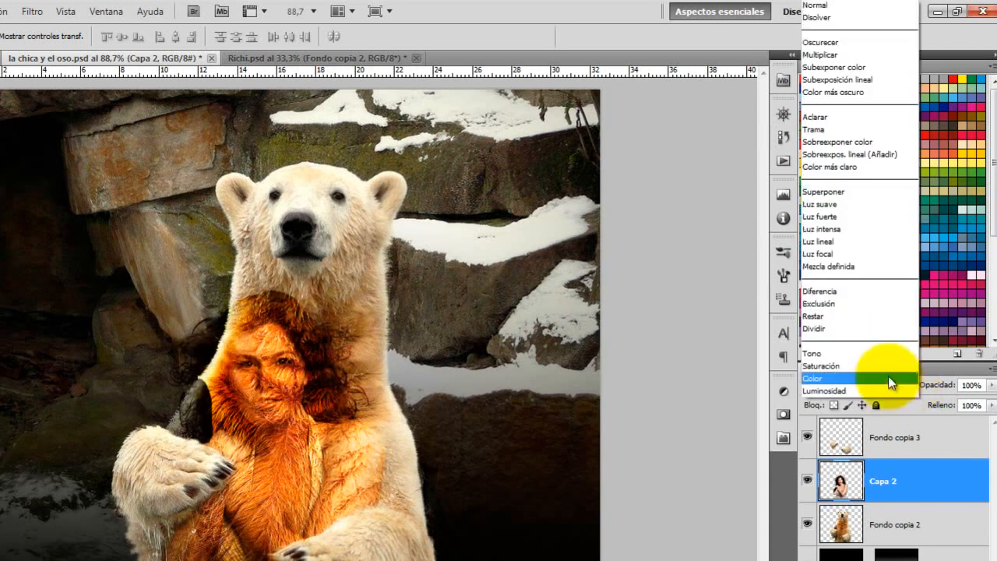
left_click(832, 391)
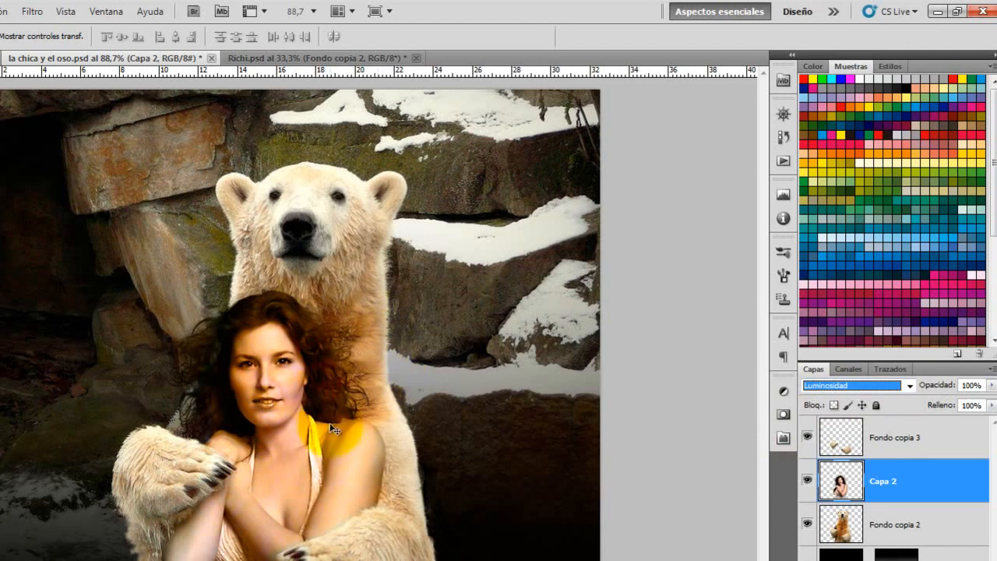
left_click(910, 386)
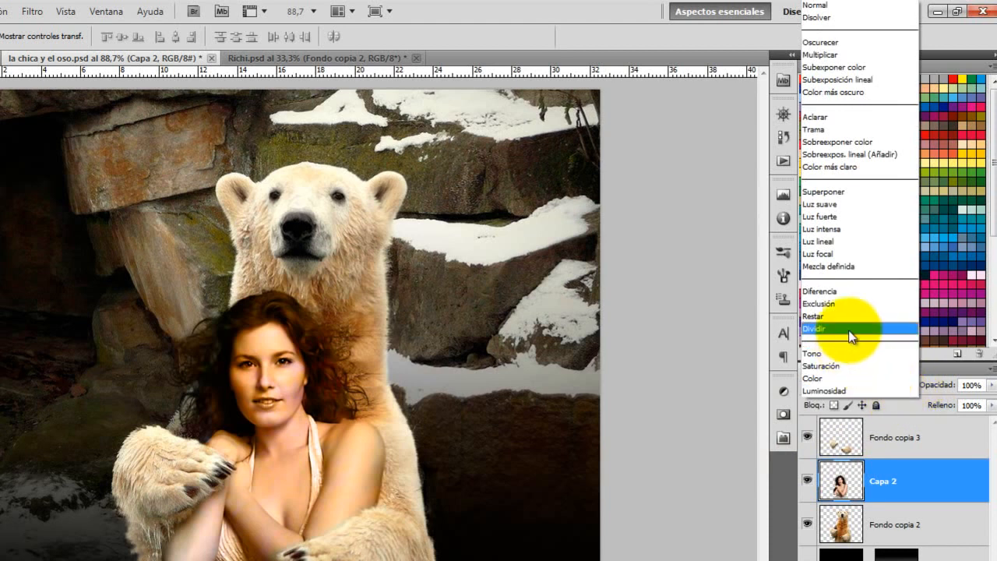
left_click(832, 292)
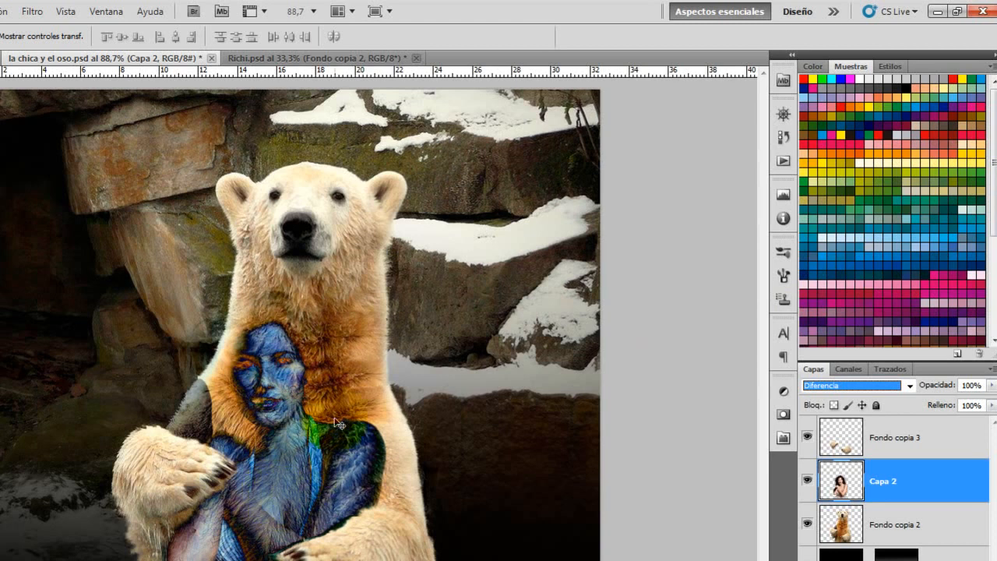
left_click(910, 386)
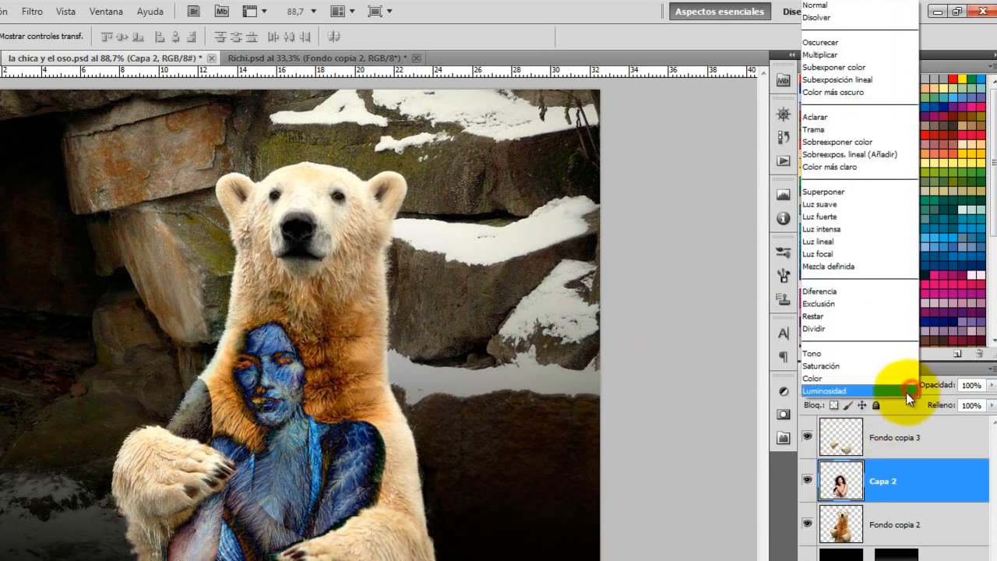
left_click(824, 10)
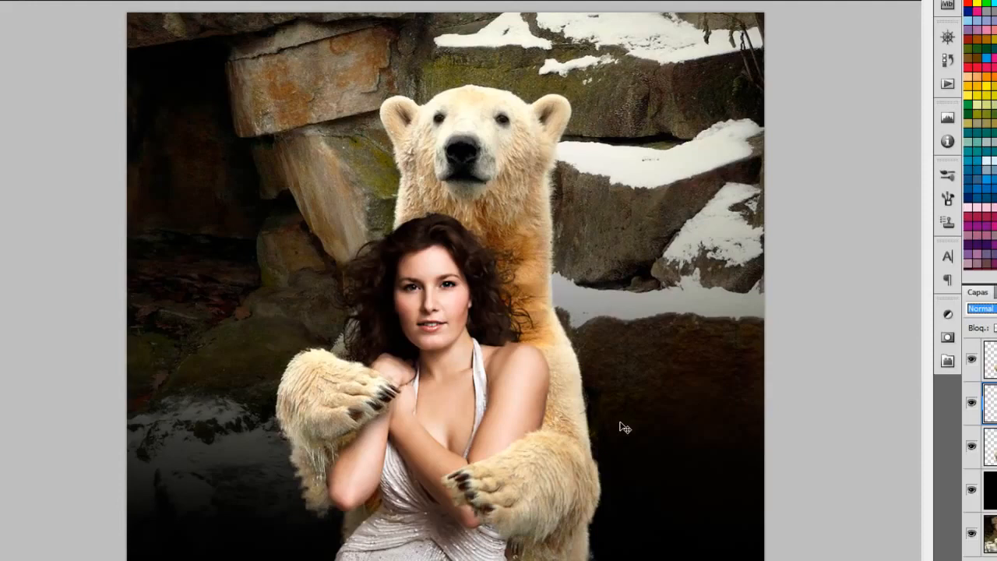
left_click(756, 453)
left_click(617, 435)
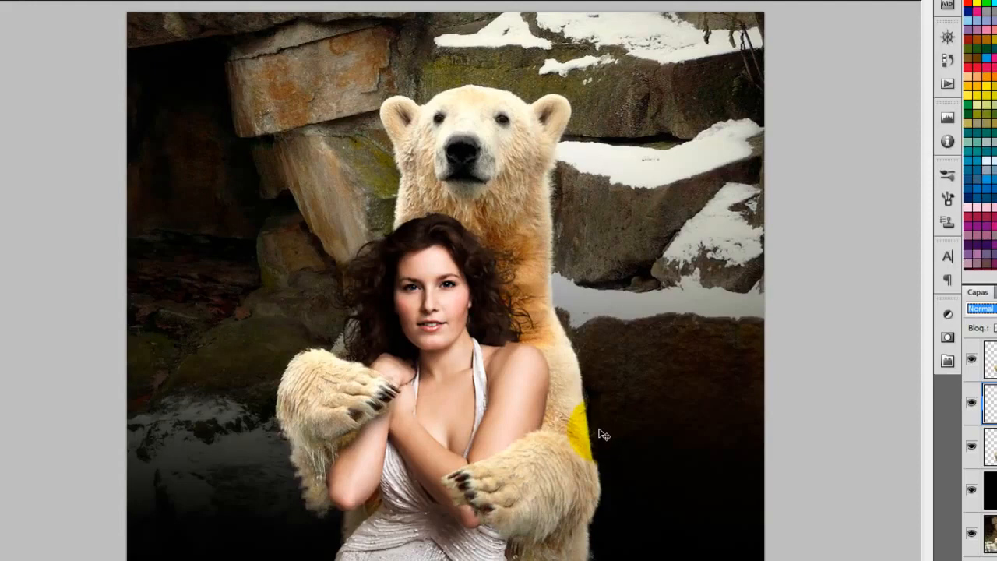
key("ctrl+z")
left_click(515, 401)
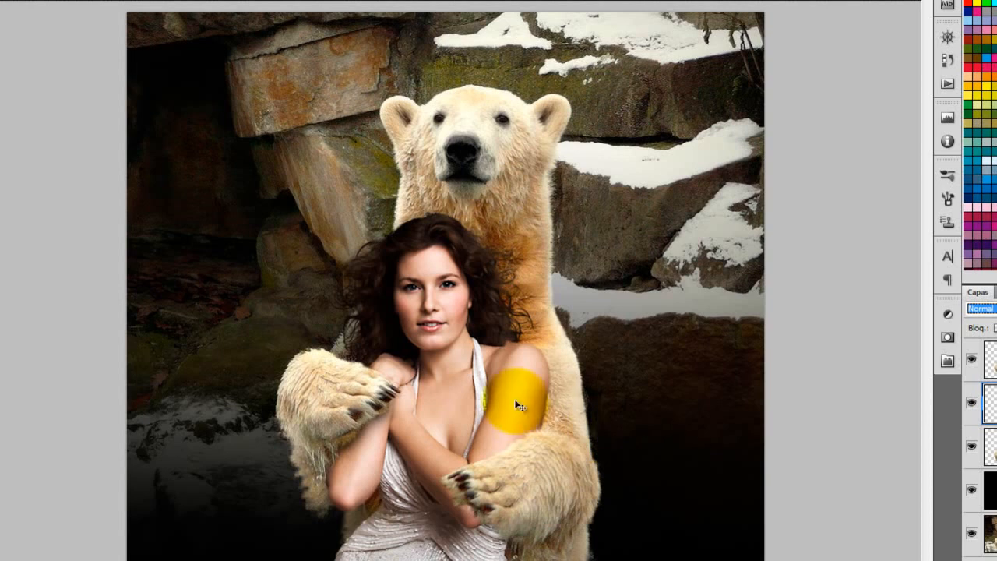
mouse_move(514, 409)
left_mouse_down()
mouse_move(500, 415)
mouse_move(154, 266)
left_mouse_up()
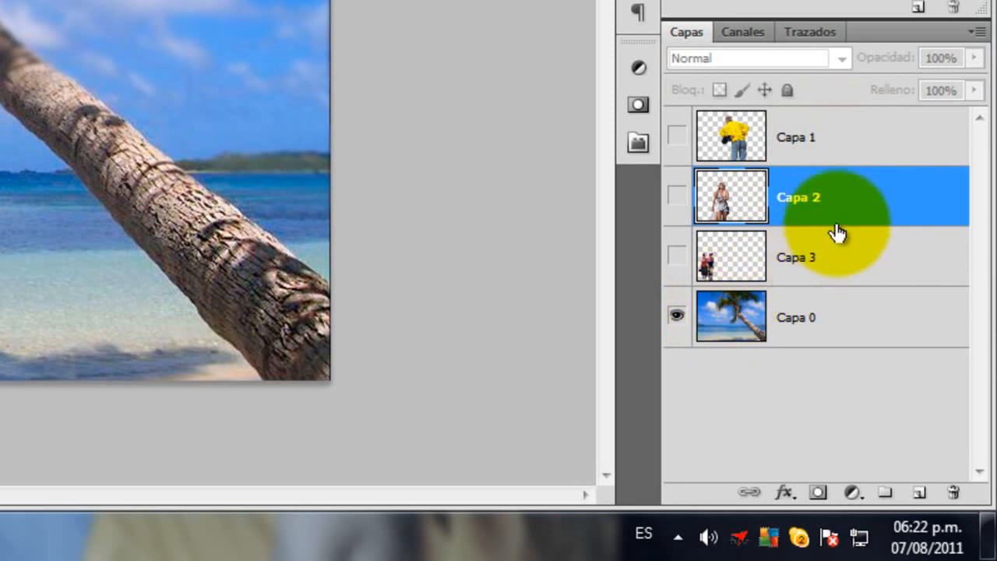
Review the general layer commands, including the fill layer types, and the commands offered for Capa 1
left_click(187, 14)
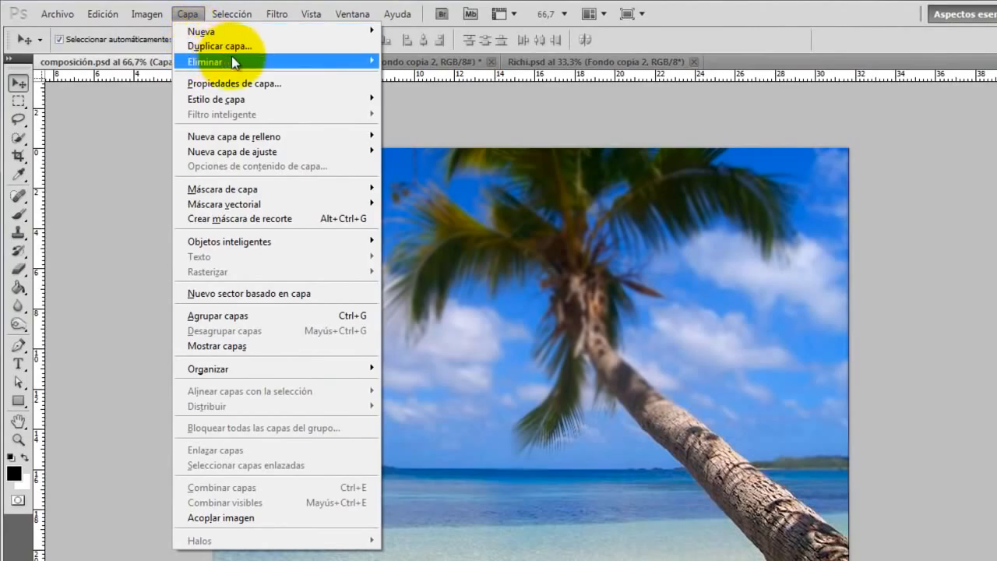
mouse_move(282, 60)
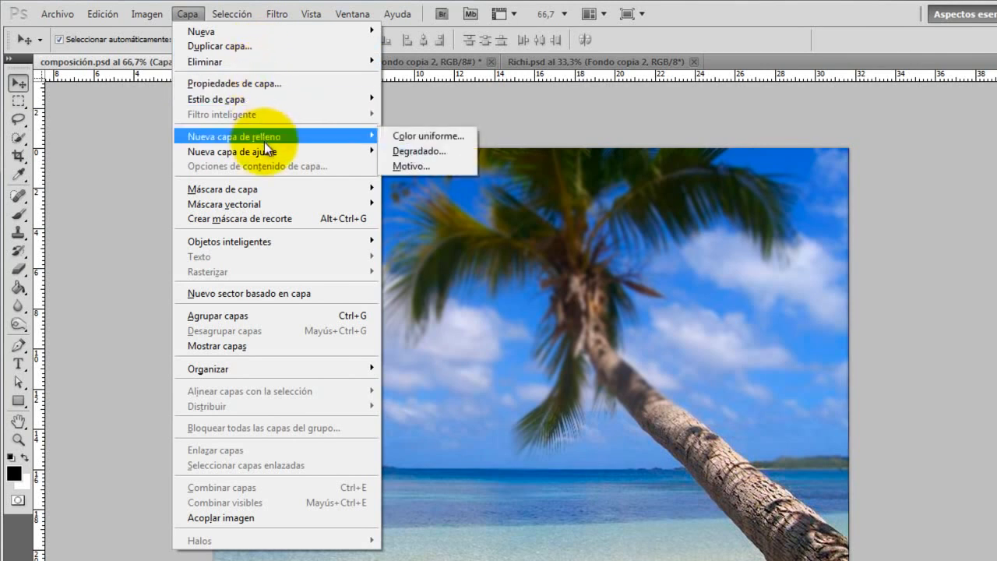
mouse_move(265, 154)
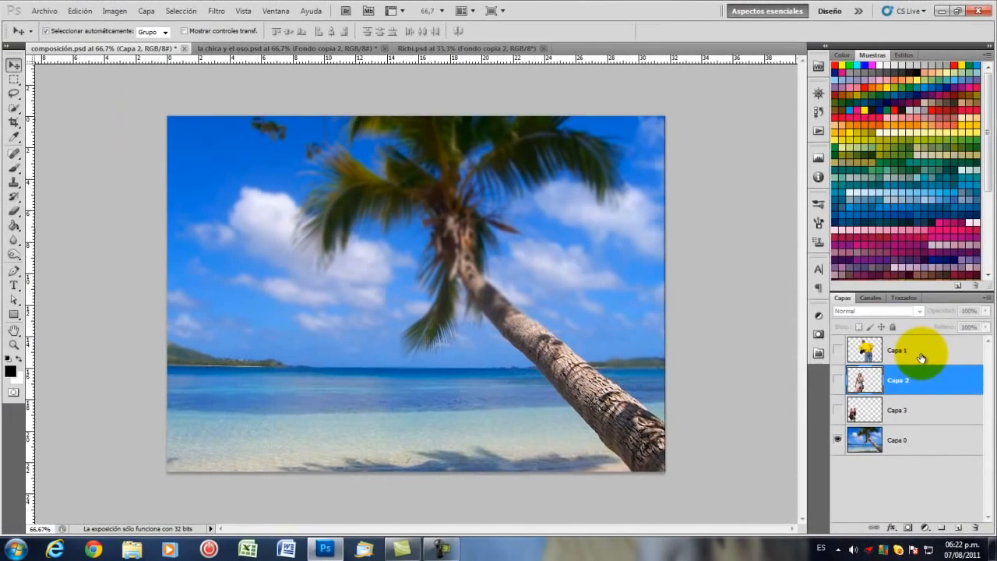
right_click(922, 357)
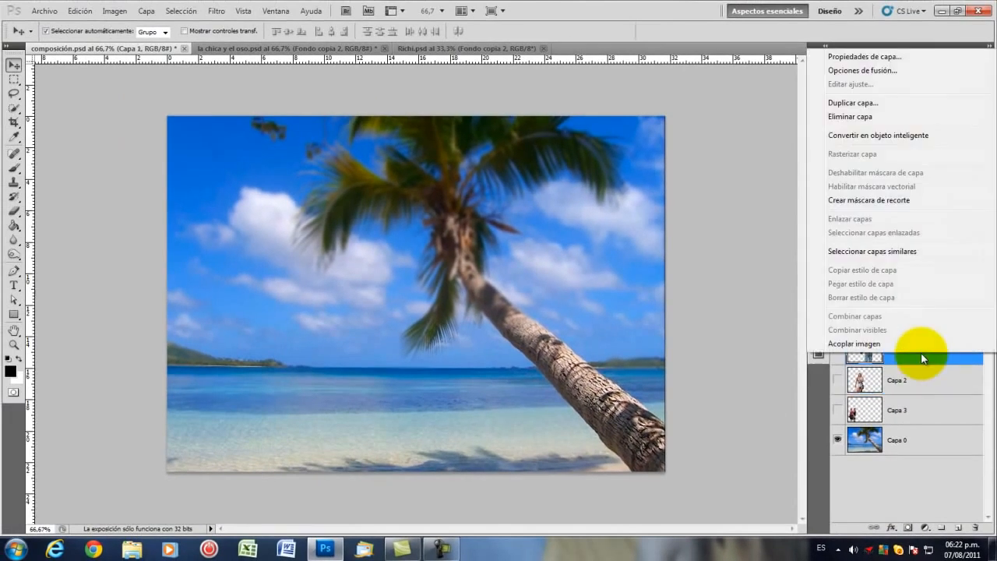
left_click(820, 386)
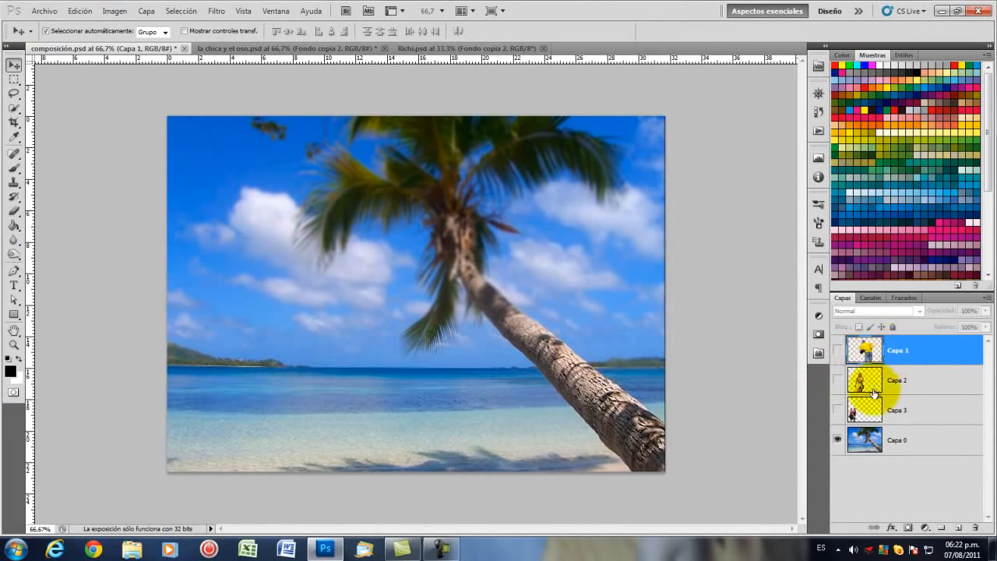
Load the contents of Capa 0 as a selection and deselect it
left_click(862, 444, "ctrl")
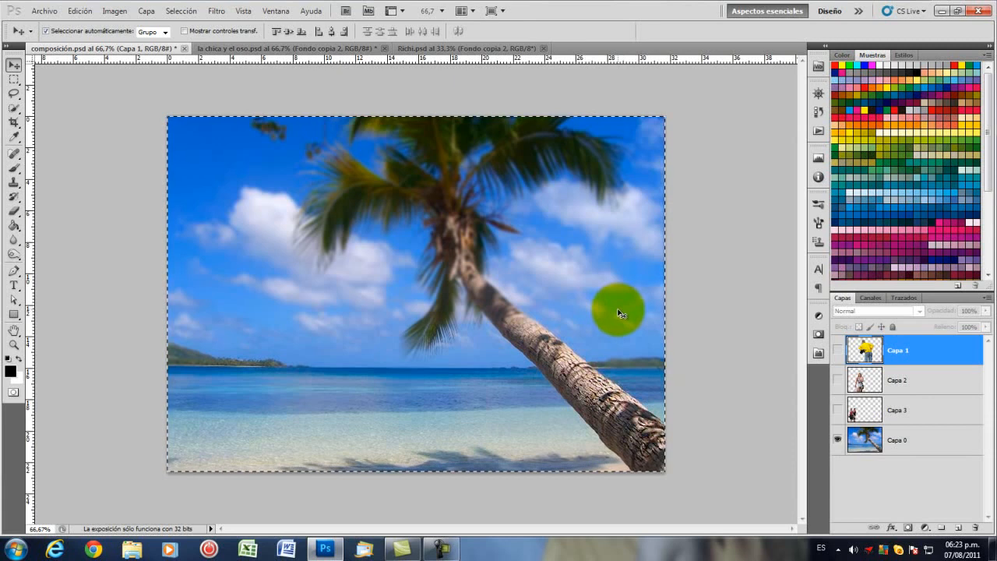
key("ctrl+d")
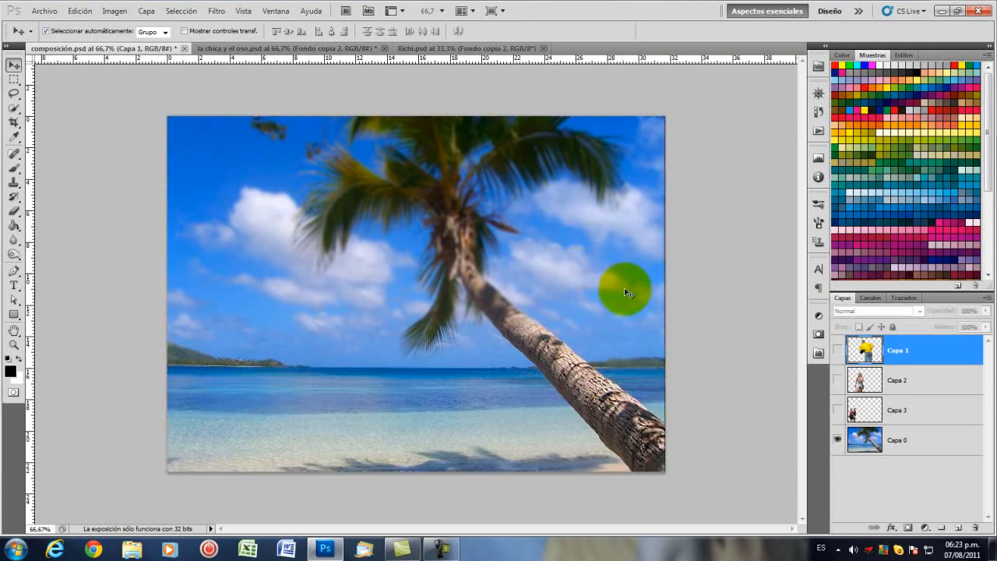